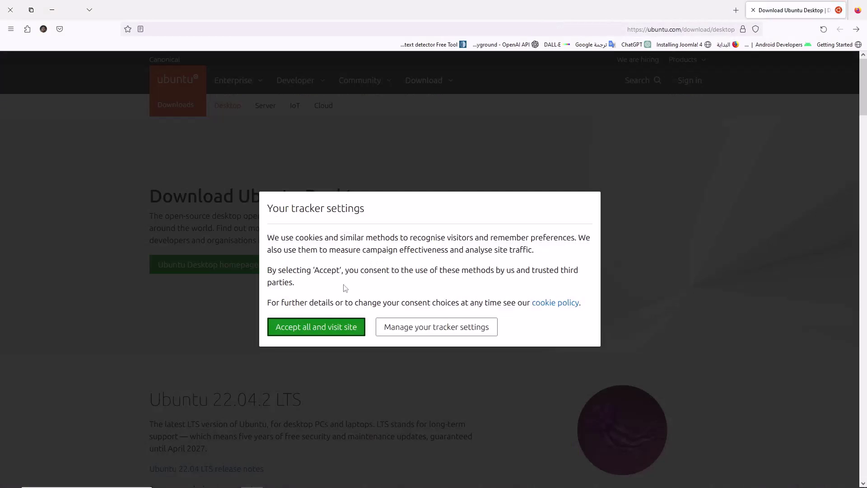
- Accept all trackers, download Ubuntu Desktop 23.04, and select ubuntu-23.04-desktop-amd64.iso in the Ubuntu folder in File Explorer
click(326, 329)
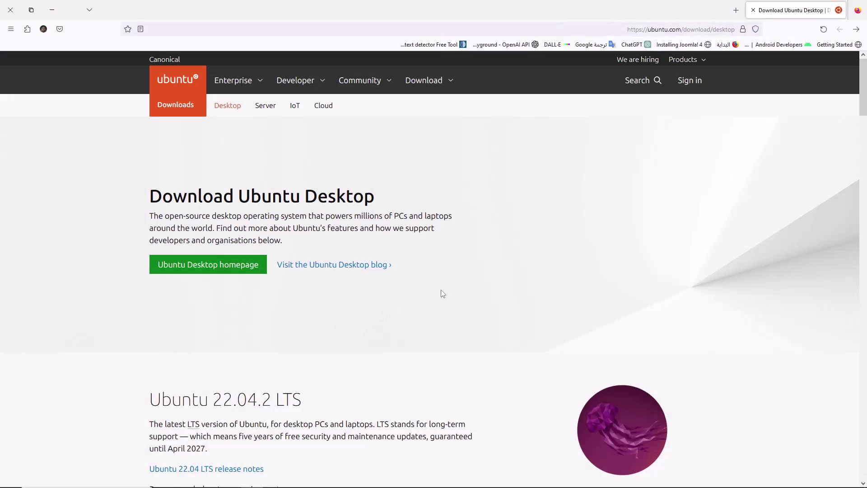
scroll(440, 294, down, 6)
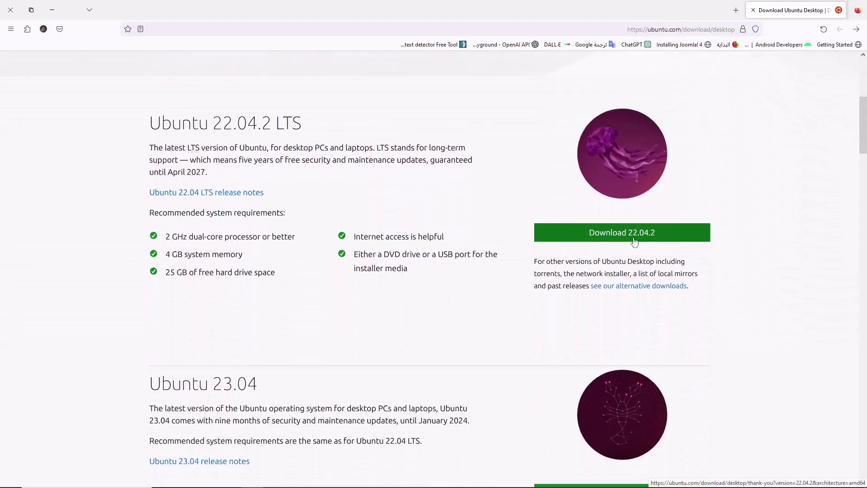
scroll(494, 323, down, 5)
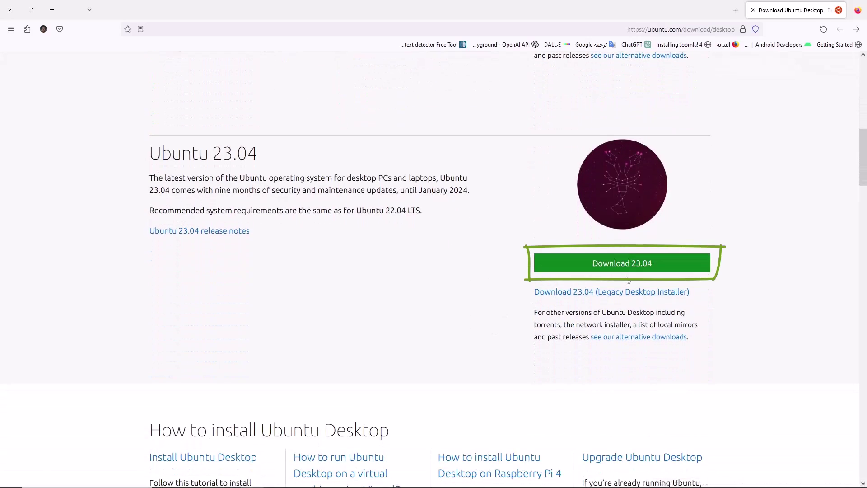
click(660, 270)
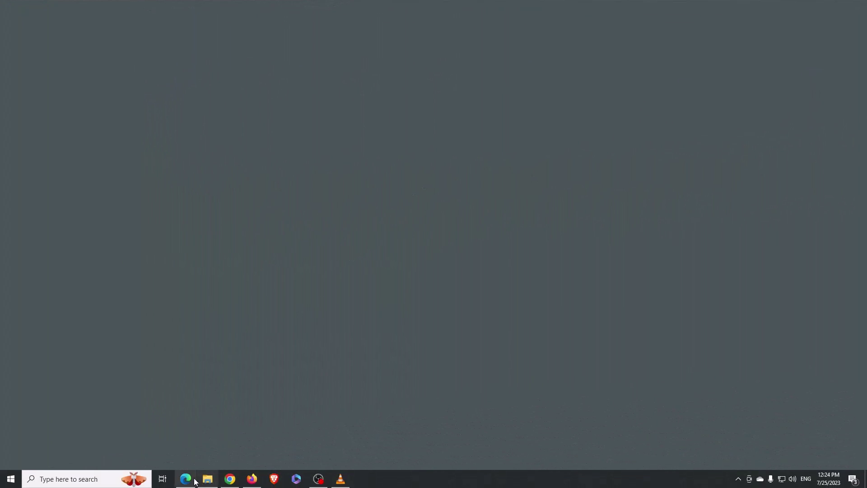
click(207, 483)
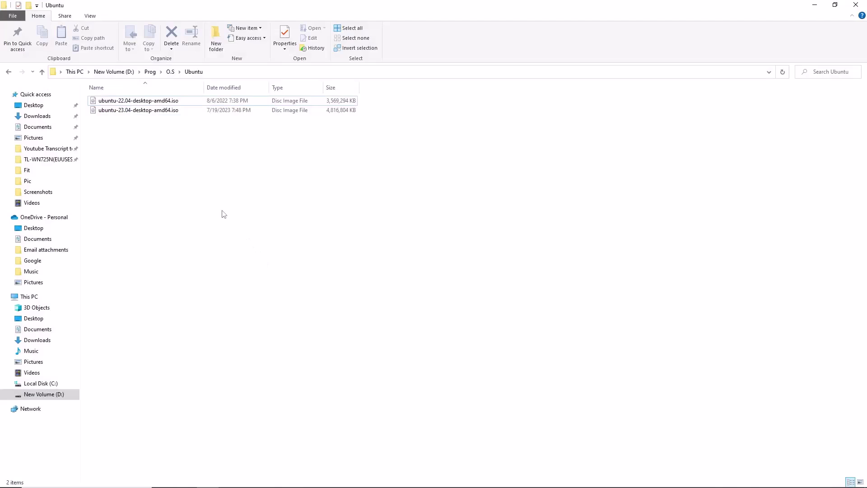
click(124, 113)
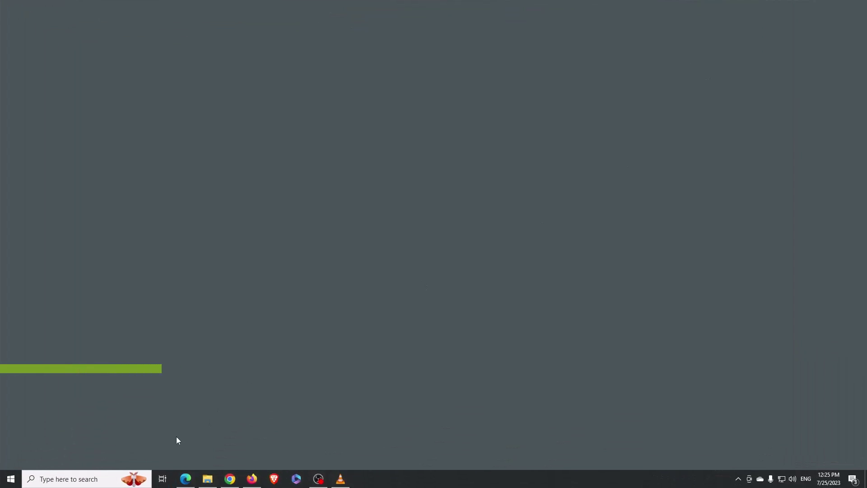
- Switch to VMware Workstation Pro and start creating a new virtual machine
click(74, 478)
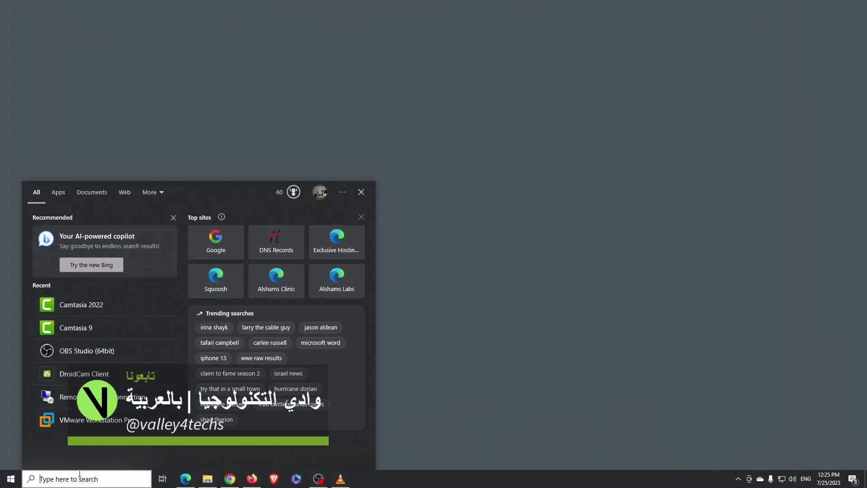
click(86, 424)
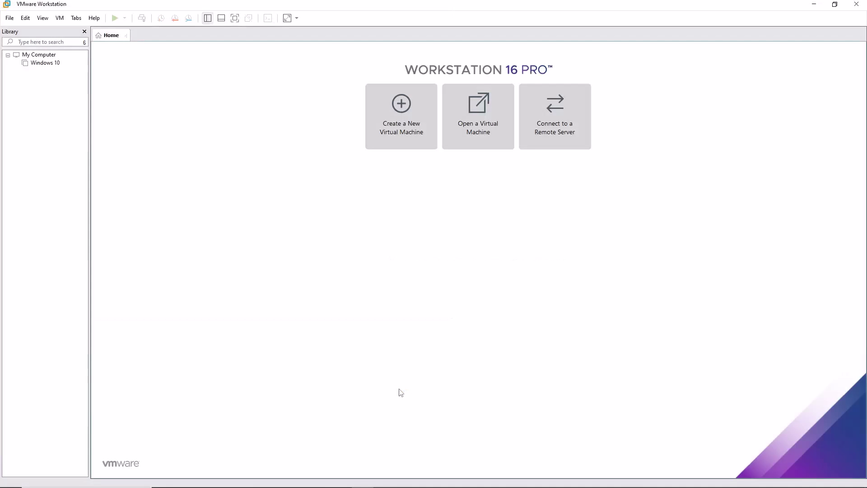
click(399, 129)
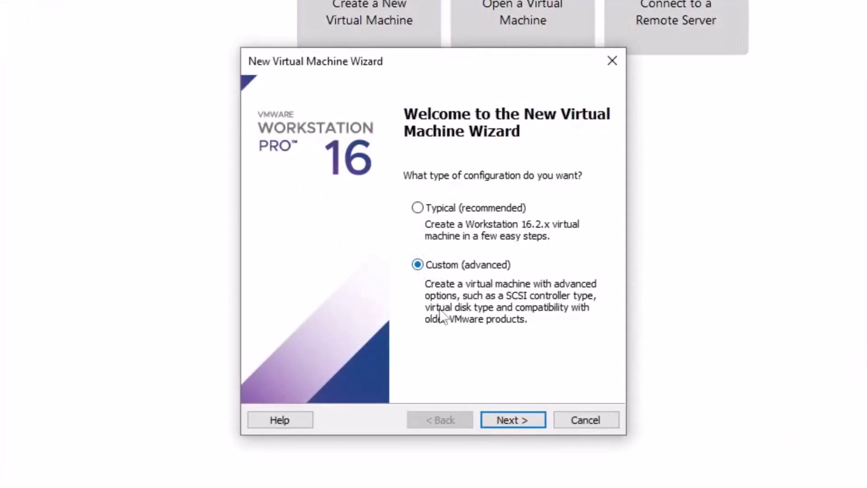
- Use a custom configuration with Workstation 16.2.x hardware compatibility and the option to install the operating system later
click(512, 423)
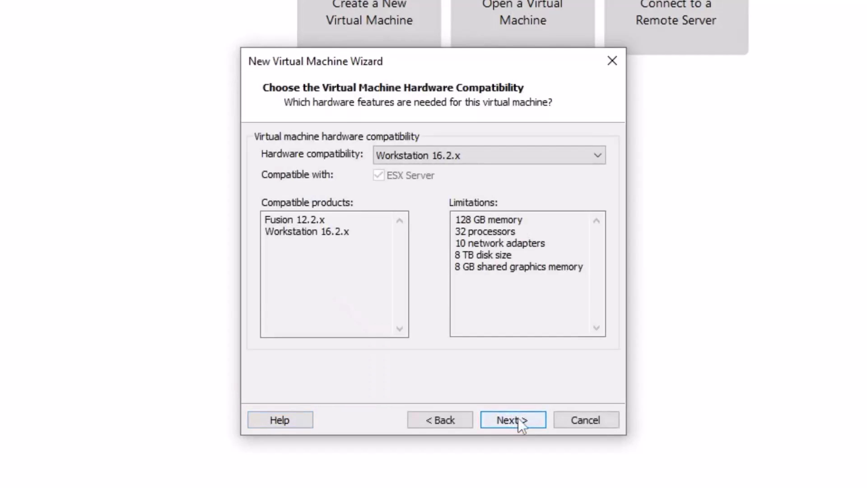
click(519, 422)
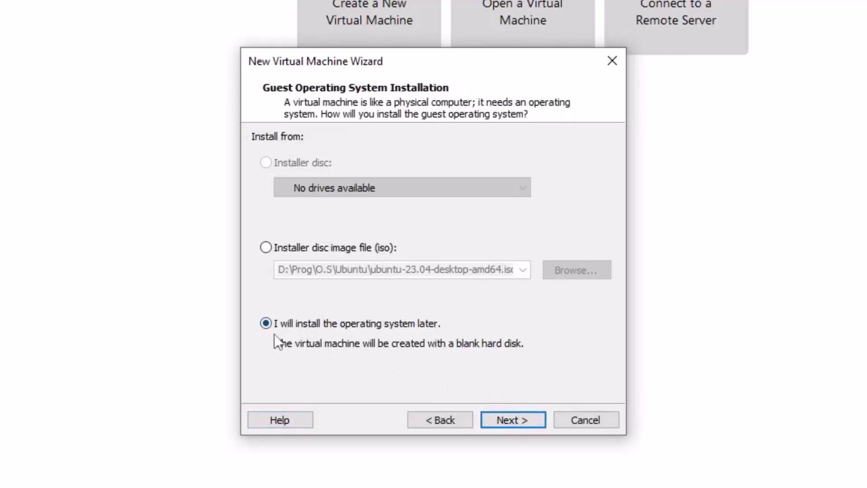
click(516, 414)
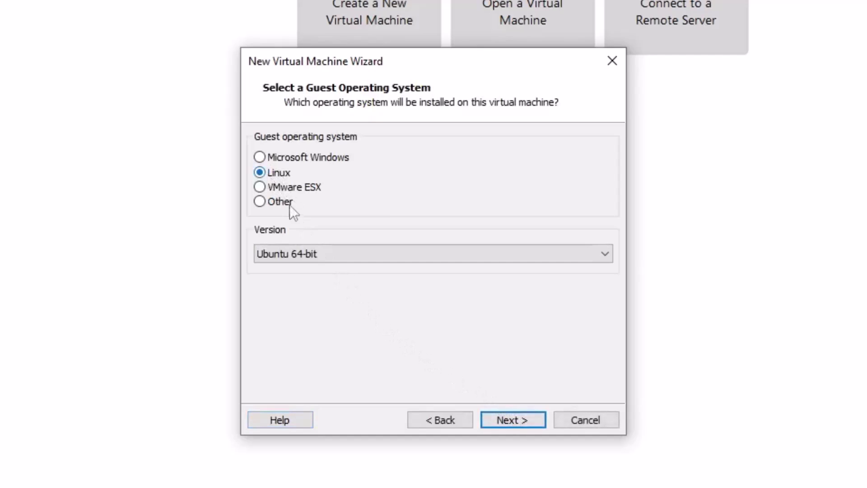
- Choose Linux as the guest operating system with version Ubuntu 64-bit
click(321, 253)
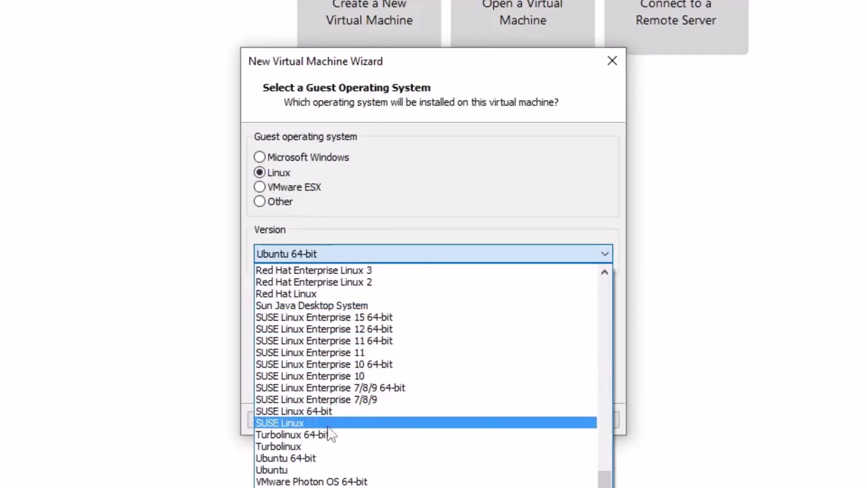
click(332, 456)
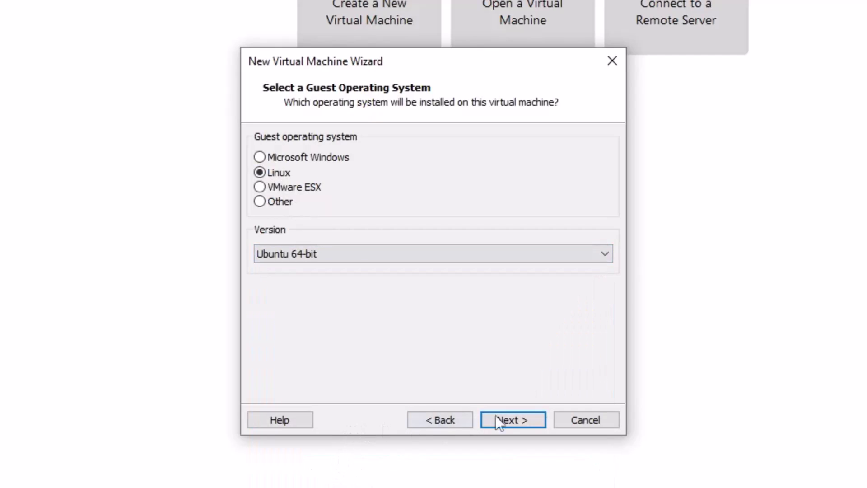
click(529, 421)
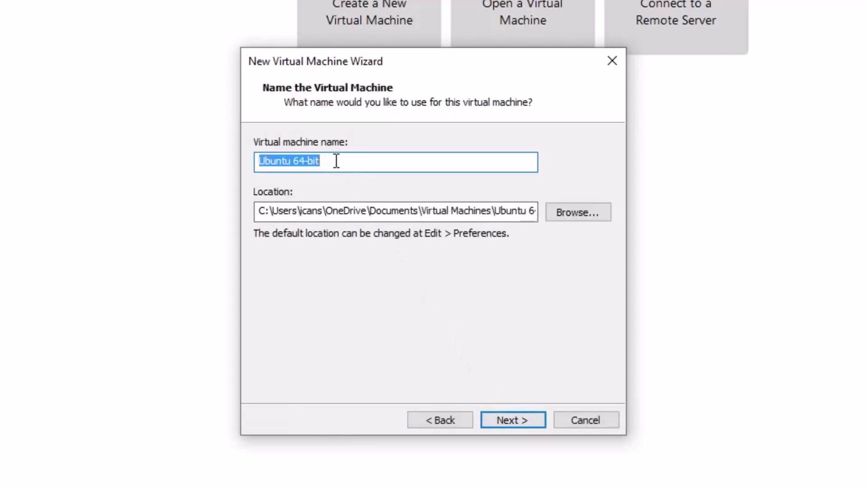
- Name the virtual machine Valley4Techs and browse to the VM 16 folder on drive C for its location
text(Valley4Techs)
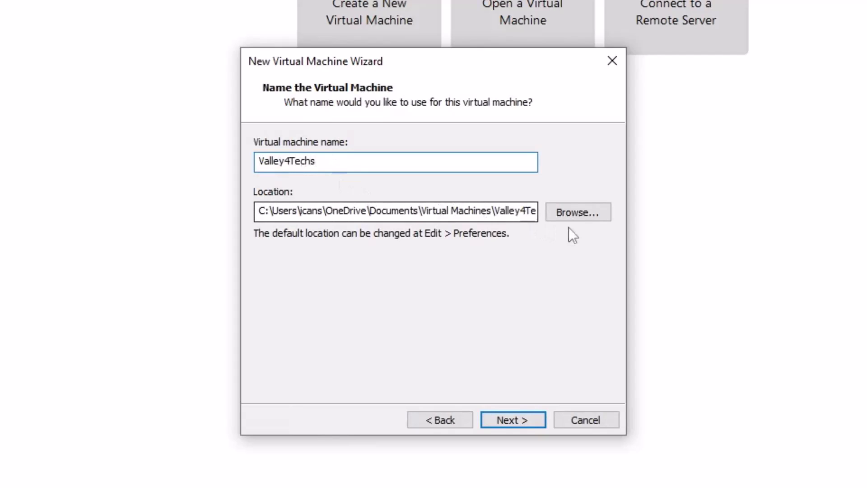
click(573, 212)
click(331, 292)
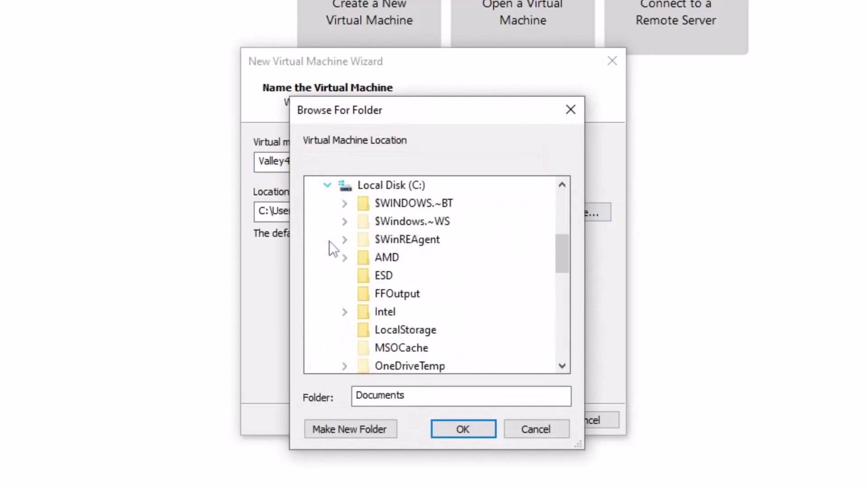
scroll(425, 254, down, 3)
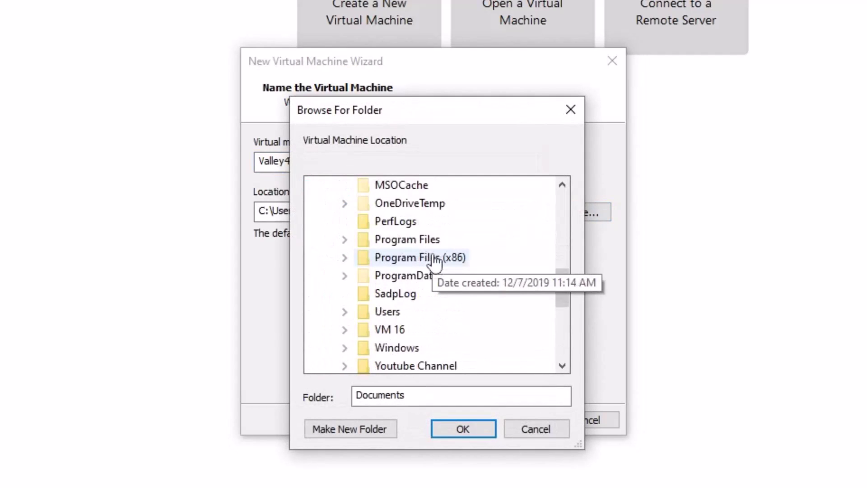
click(345, 329)
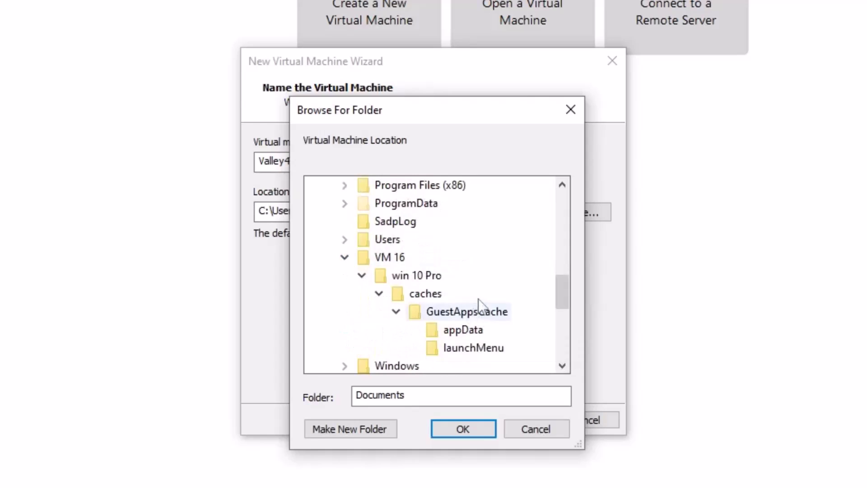
click(362, 276)
click(397, 257)
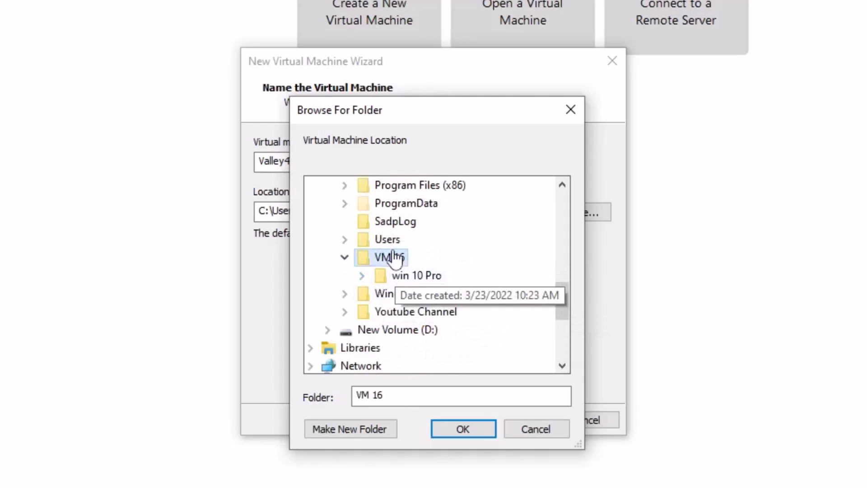
- Create a Valley4Techs folder inside VM 16 and use it as the virtual machine's location
click(354, 425)
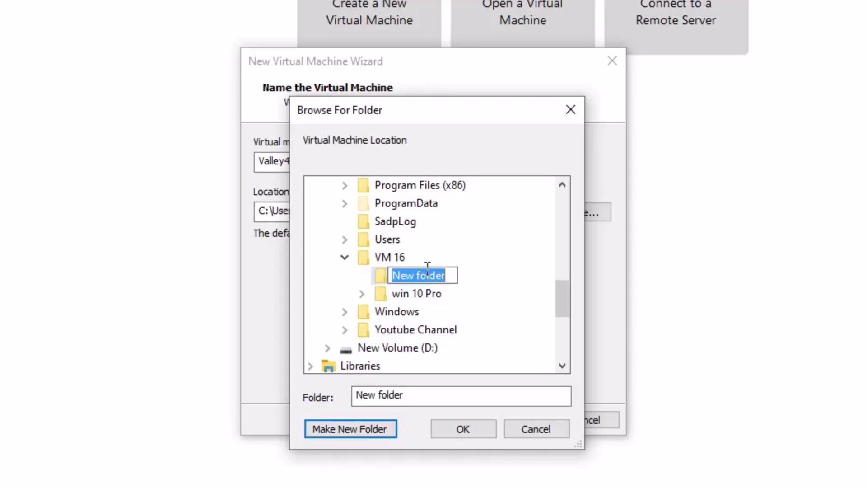
text(Valley4)
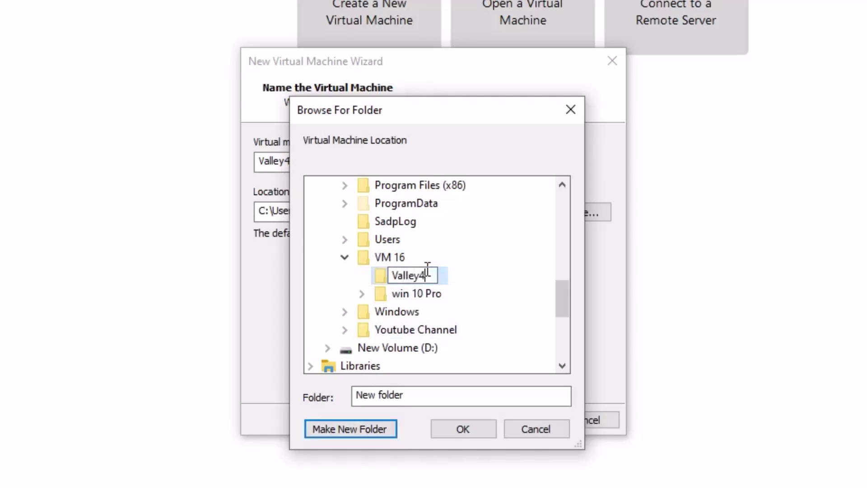
text(techs)
key(Return)
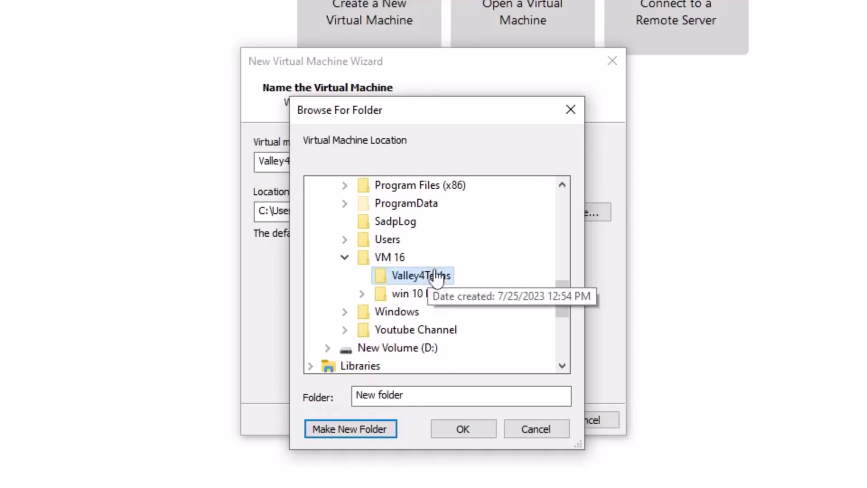
click(464, 430)
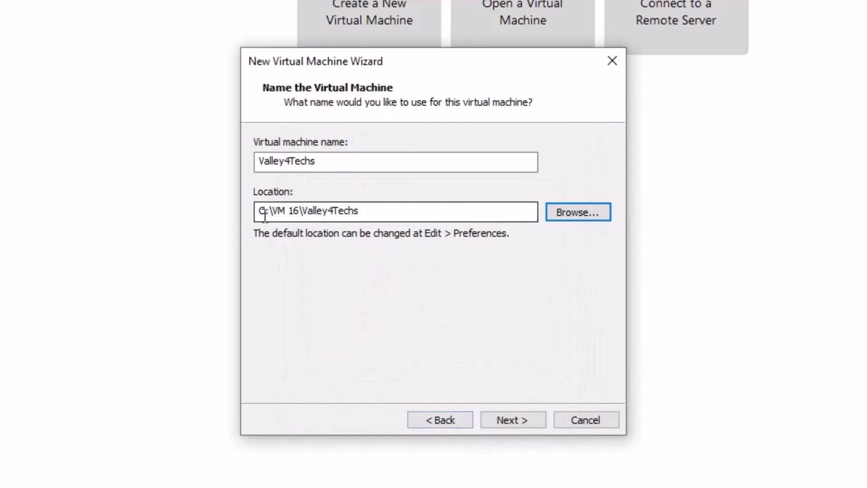
click(532, 422)
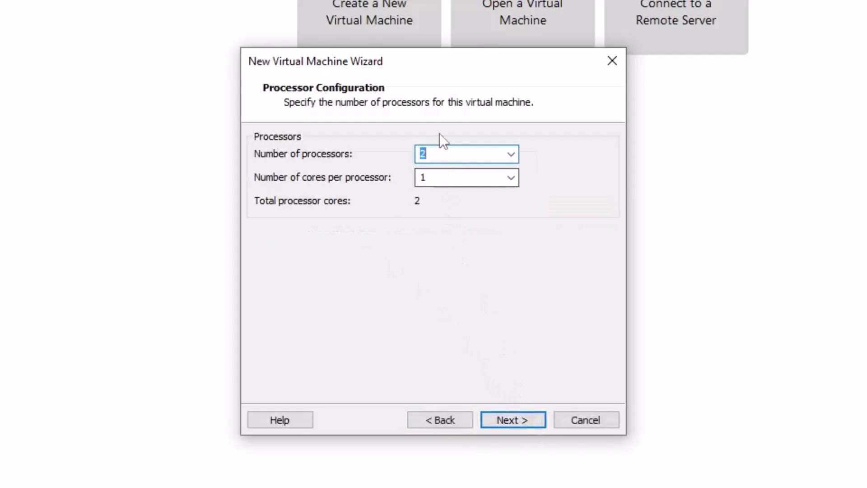
- Accept 2 processors with 1 core each, 4096 MB of memory and NAT networking for the virtual machine
click(535, 422)
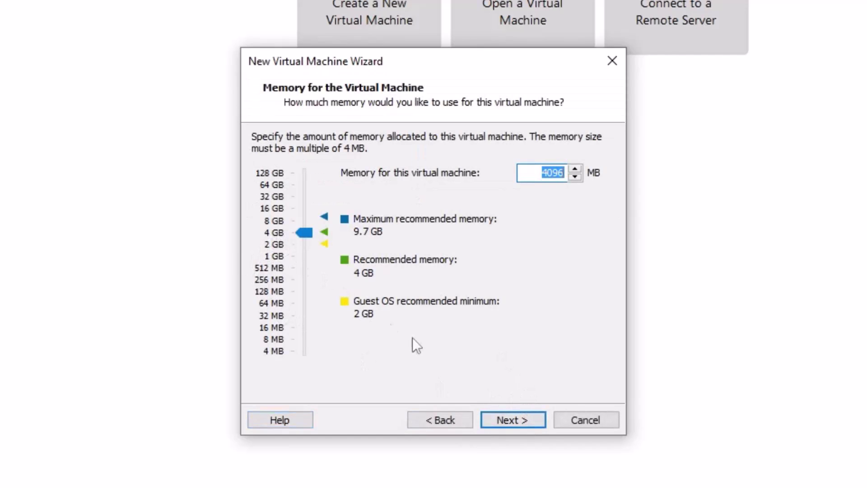
click(524, 415)
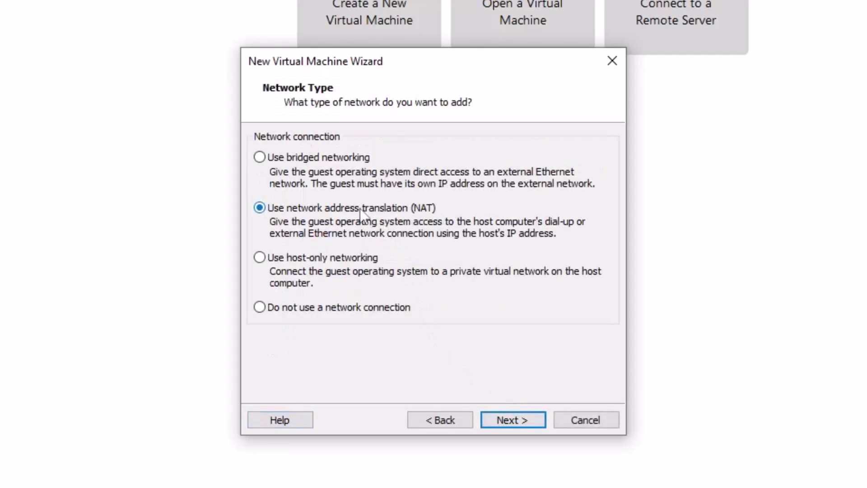
click(508, 420)
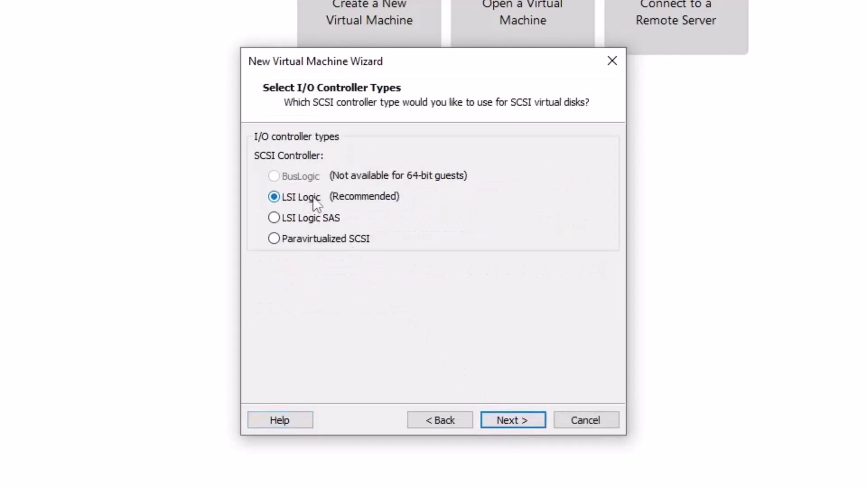
- Choose the LSI Logic controller and the SCSI disk type, and create a new virtual disk
click(513, 421)
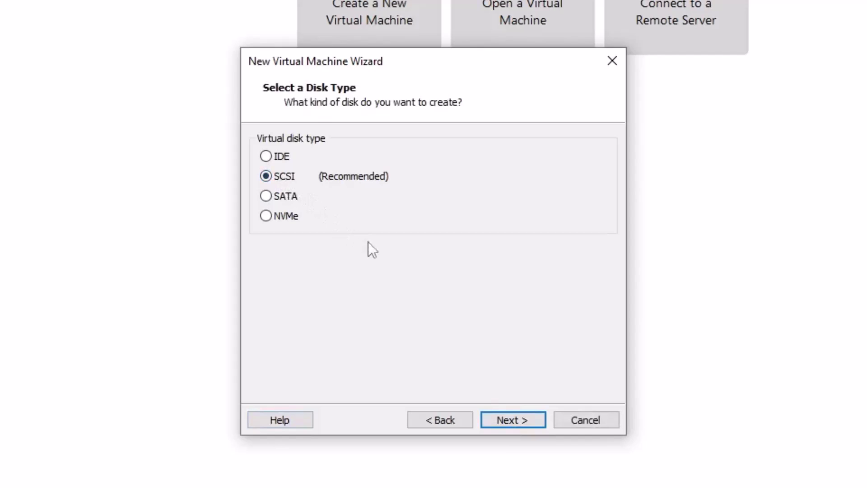
click(499, 416)
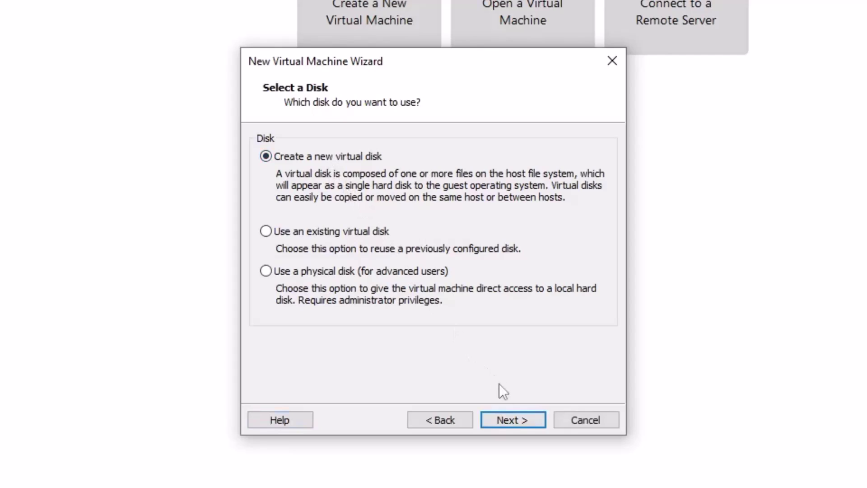
click(513, 419)
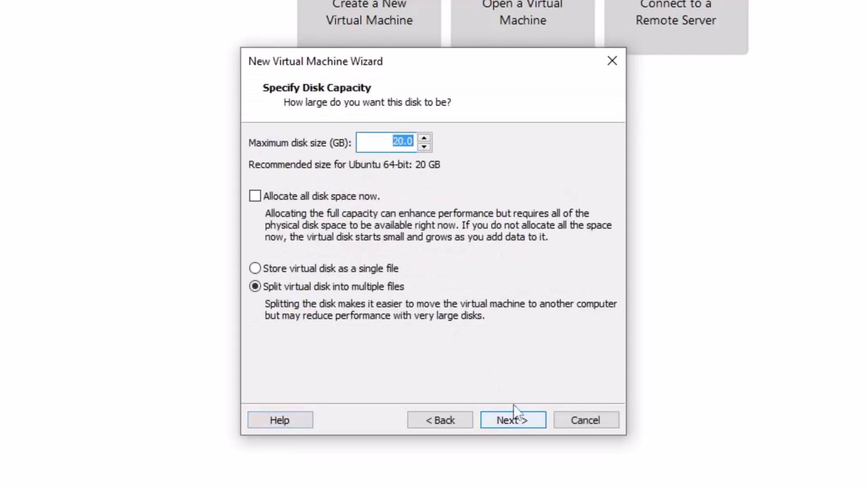
- Set the maximum disk size to 40 GB, split into multiple files, and store it as Valley4Techs.vmdk
text(40)
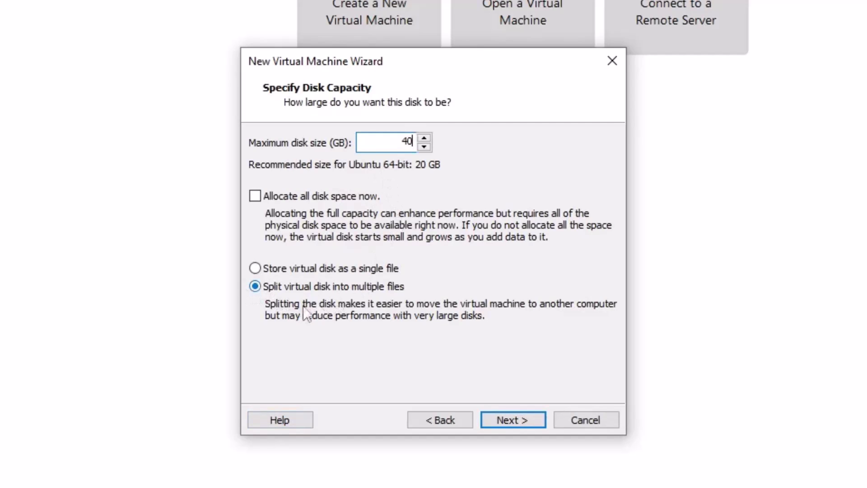
click(499, 419)
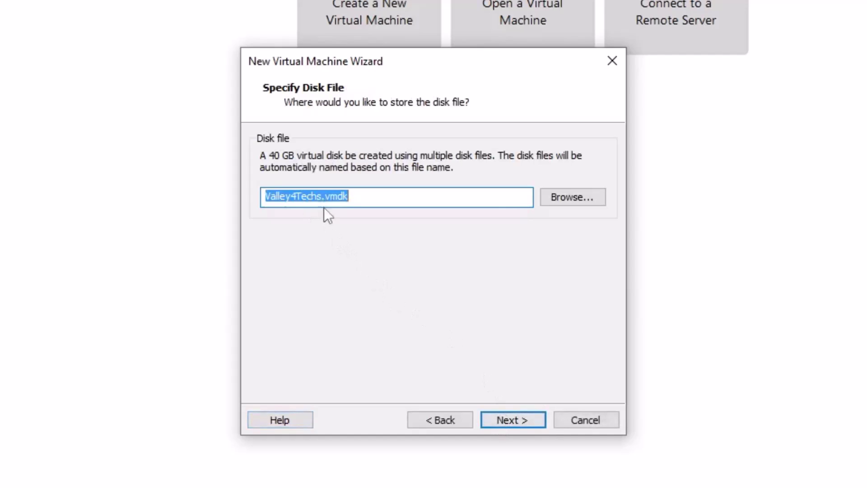
click(514, 420)
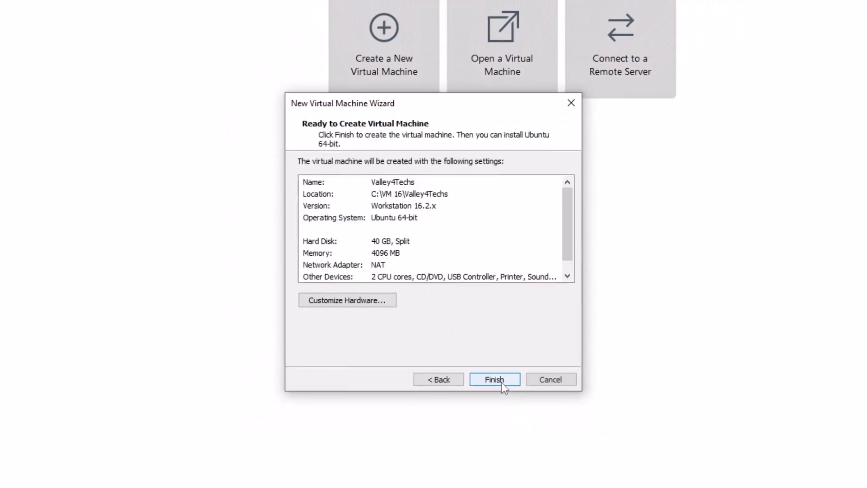
- Customize the virtual machine's hardware so the CD/DVD drive uses the ubuntu-23.04-desktop-amd64.iso image file
click(369, 302)
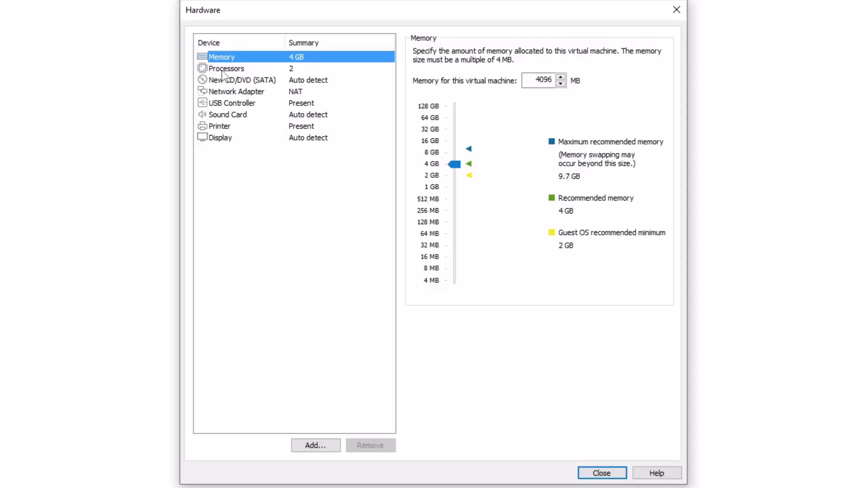
click(220, 83)
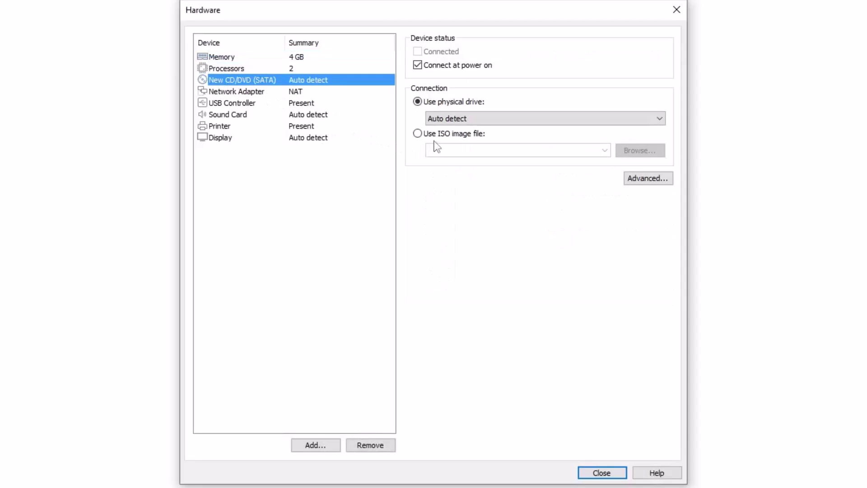
click(418, 133)
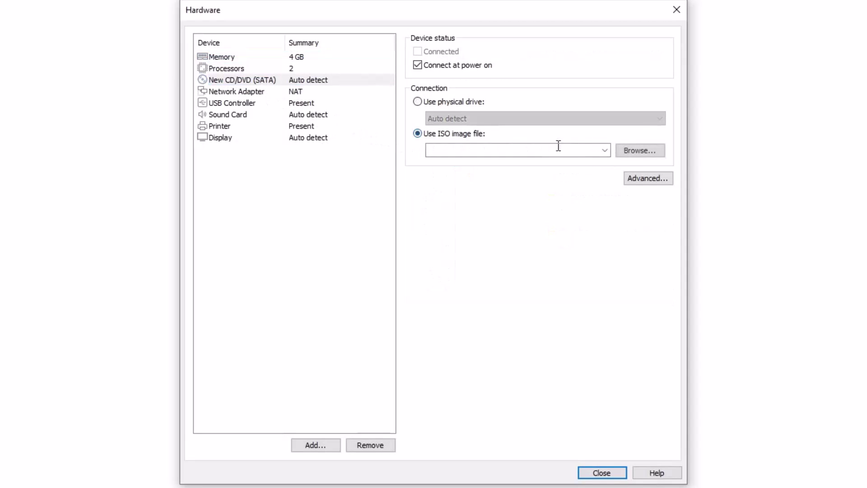
click(630, 153)
click(355, 135)
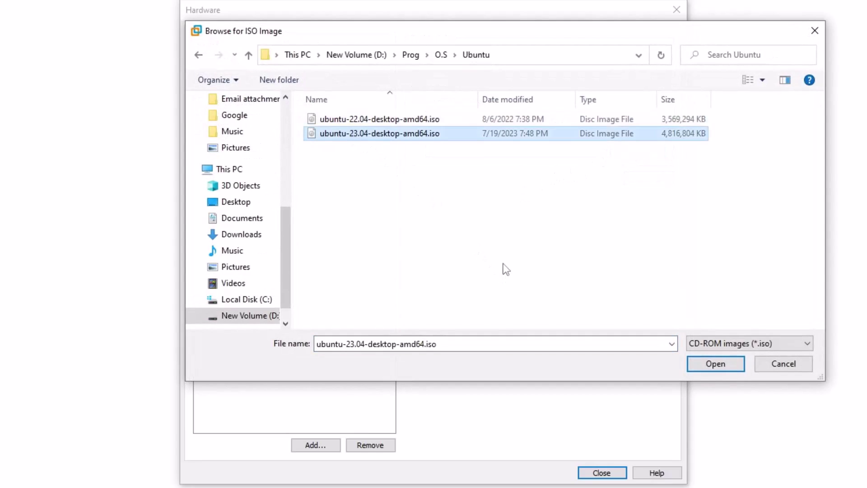
click(702, 361)
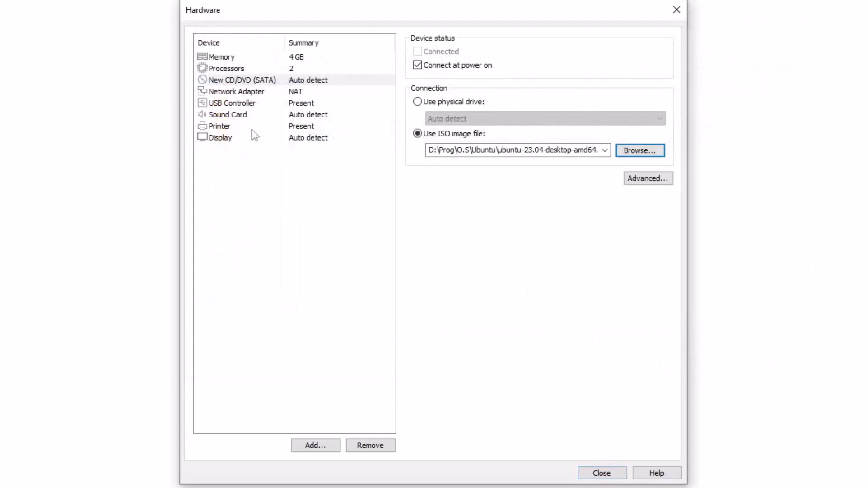
- Enable showing all USB input devices on the USB controller and finish creating the virtual machine
click(231, 104)
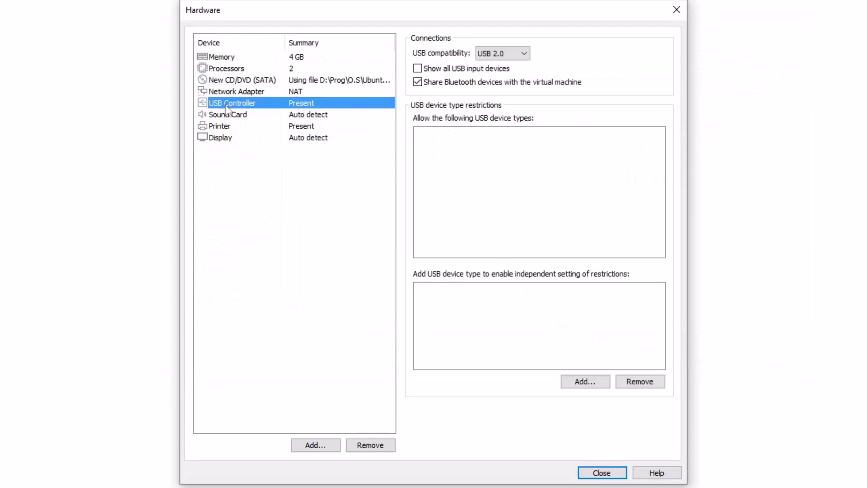
click(434, 69)
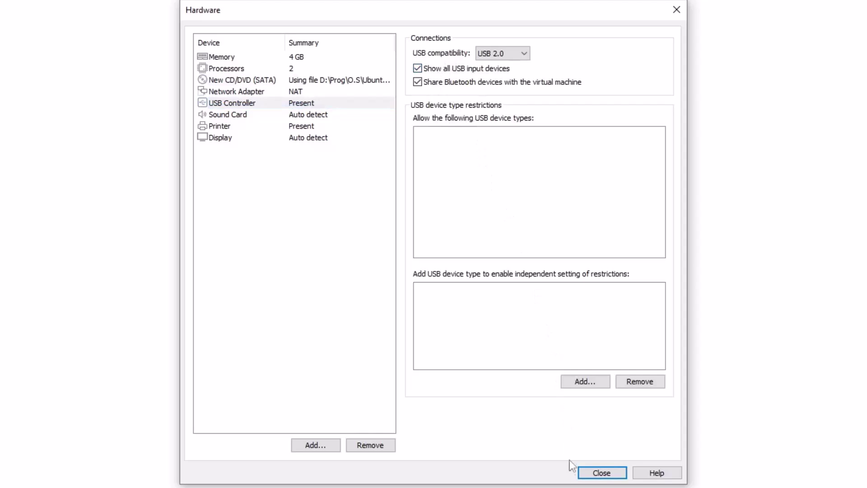
click(594, 473)
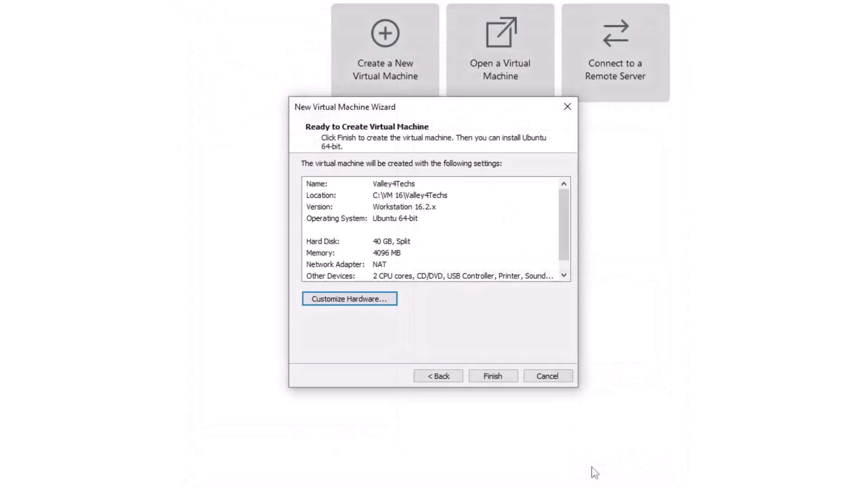
click(493, 375)
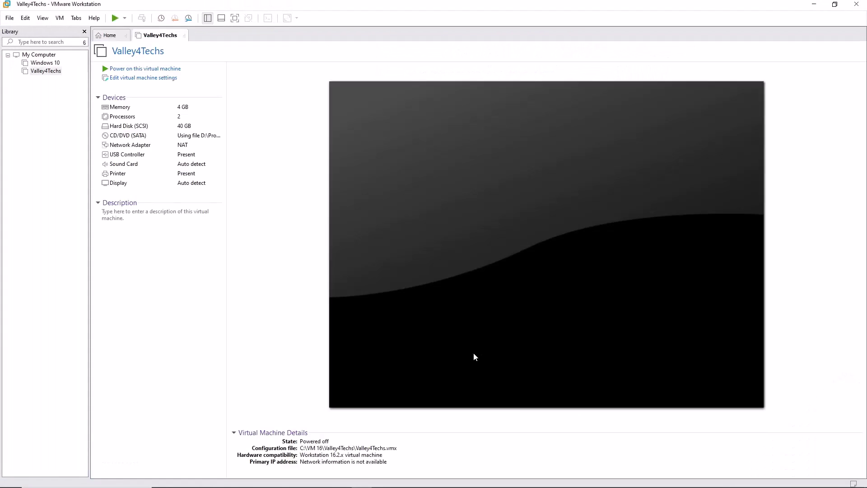
- Power on the Valley4Techs virtual machine and boot the Try or Install Ubuntu entry
click(147, 70)
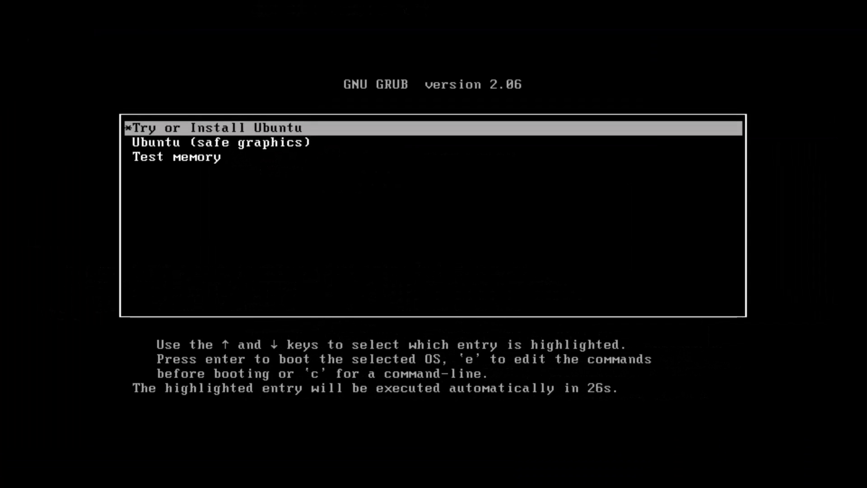
key(Down)
key(Up)
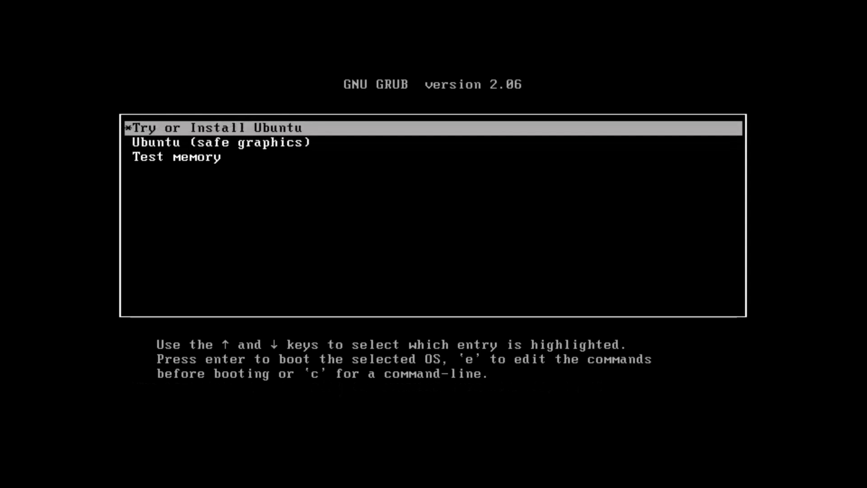
key(Return)
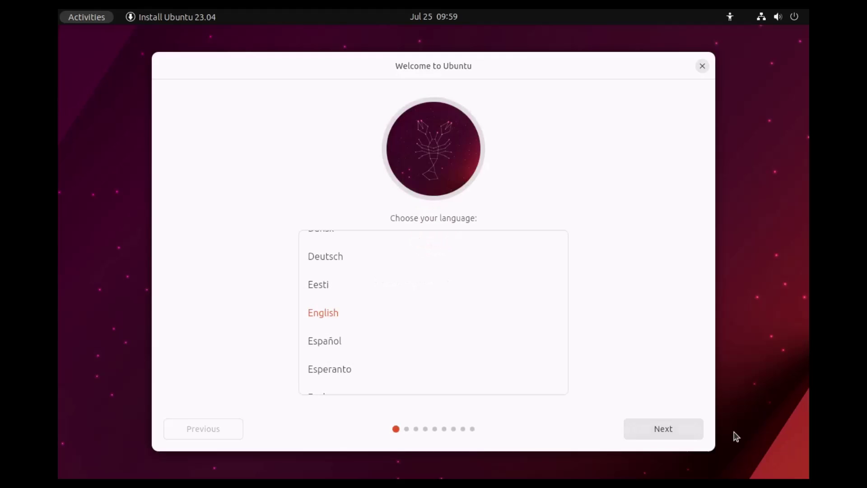
- Choose English as the installer language and select the Install Ubuntu option
click(323, 312)
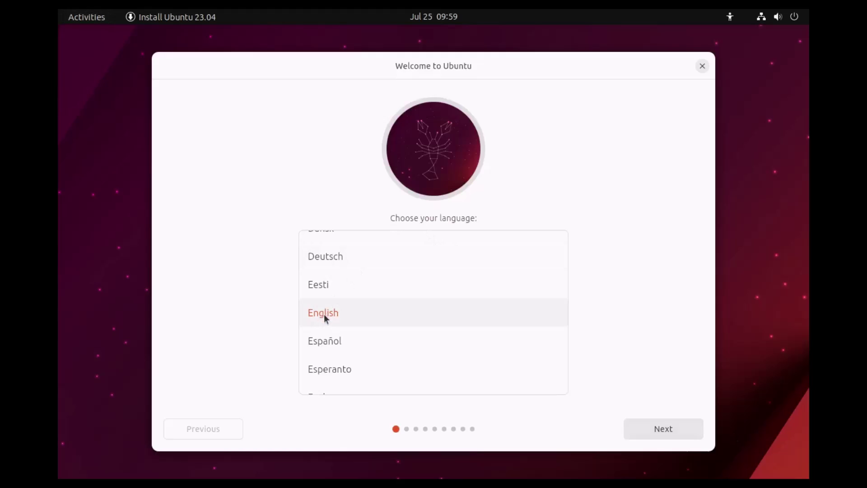
click(673, 429)
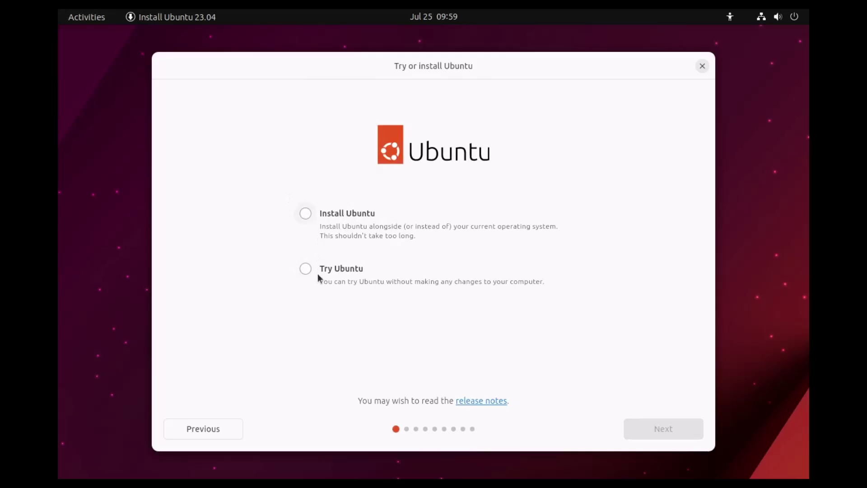
click(307, 215)
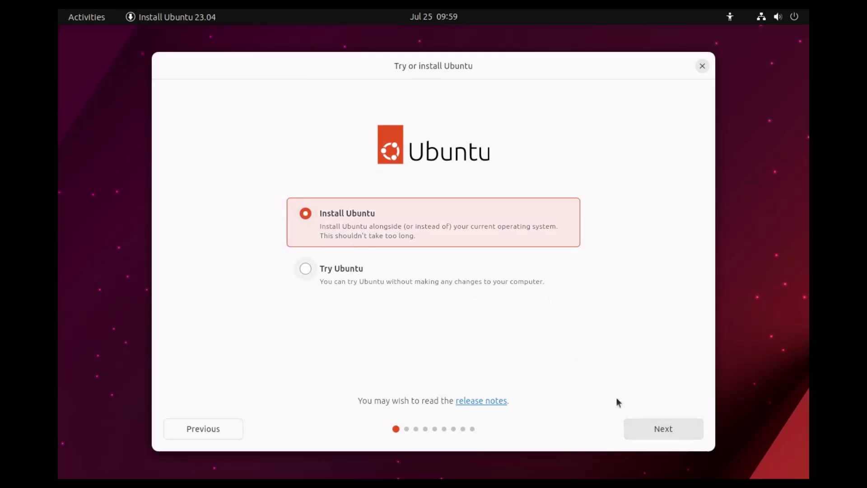
click(649, 429)
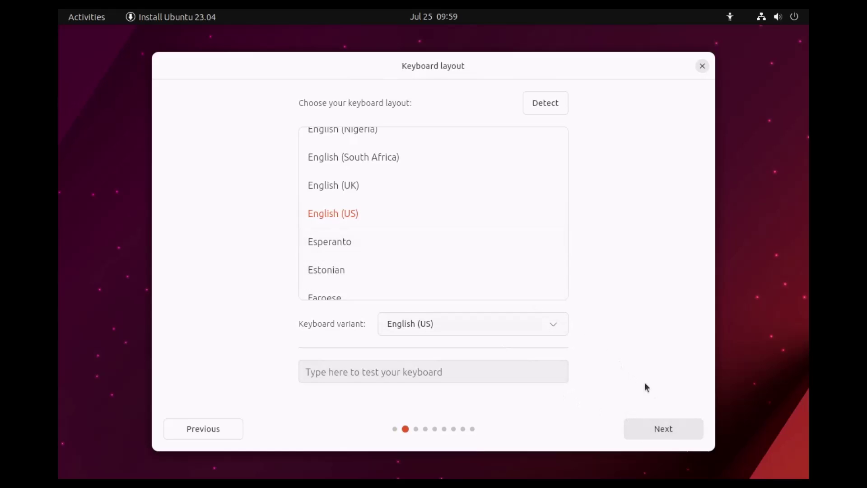
- Accept the English (US) keyboard layout and choose not to connect to the internet just now
click(667, 430)
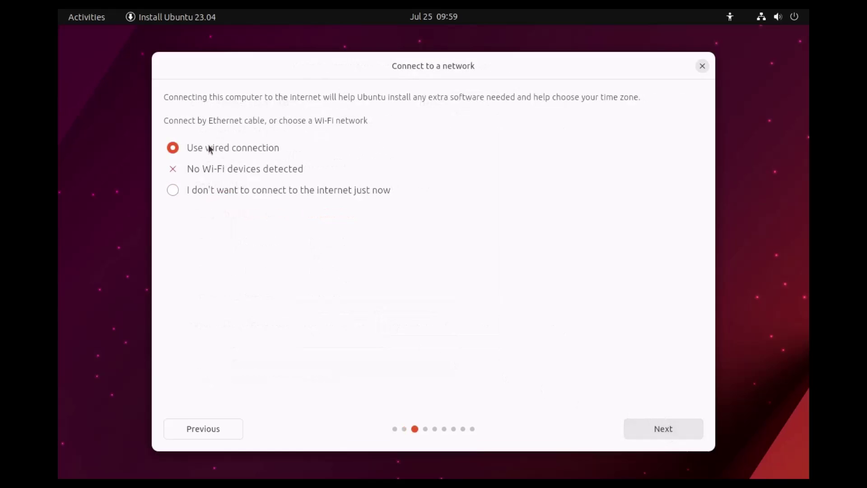
click(175, 191)
click(652, 430)
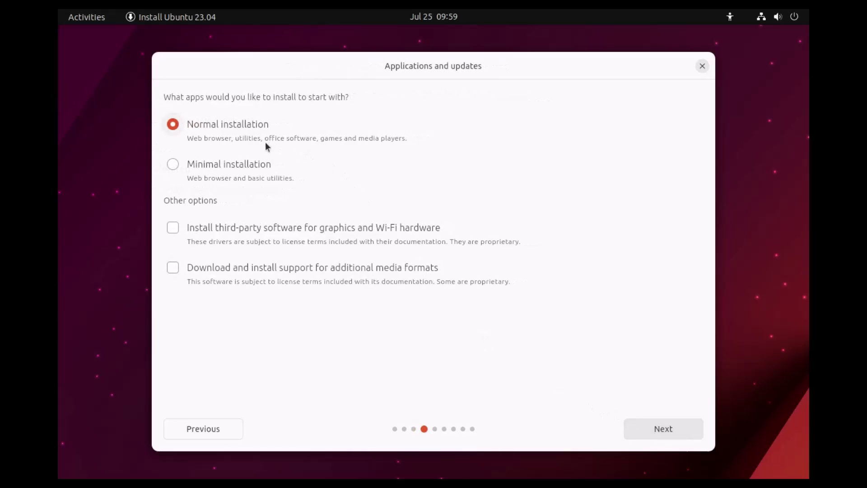
- Keep the normal installation with Erase disk and install Ubuntu, and start installing with the listed partition changes
click(657, 428)
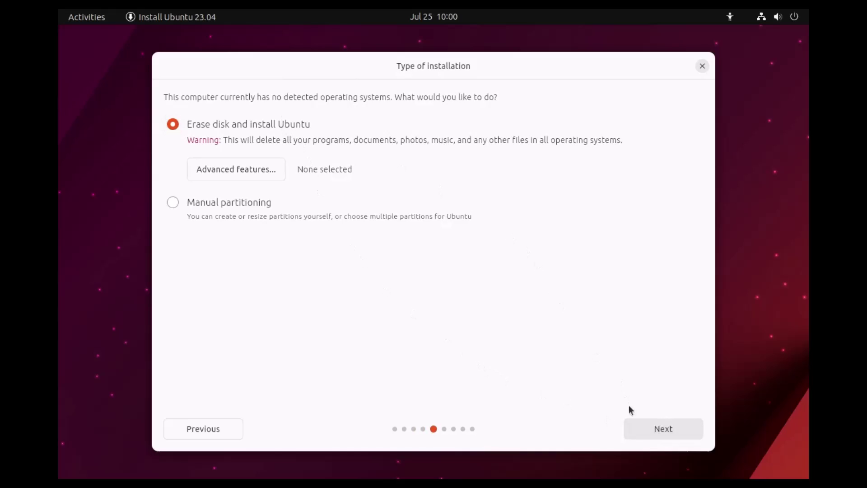
click(654, 436)
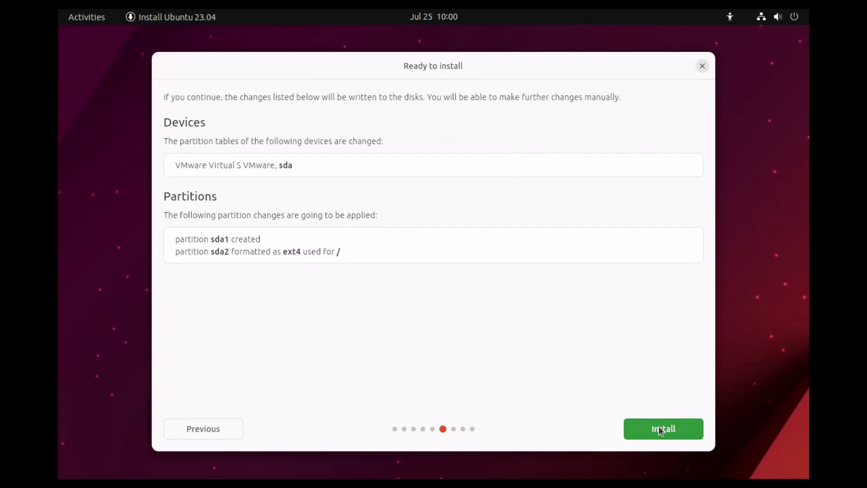
click(660, 430)
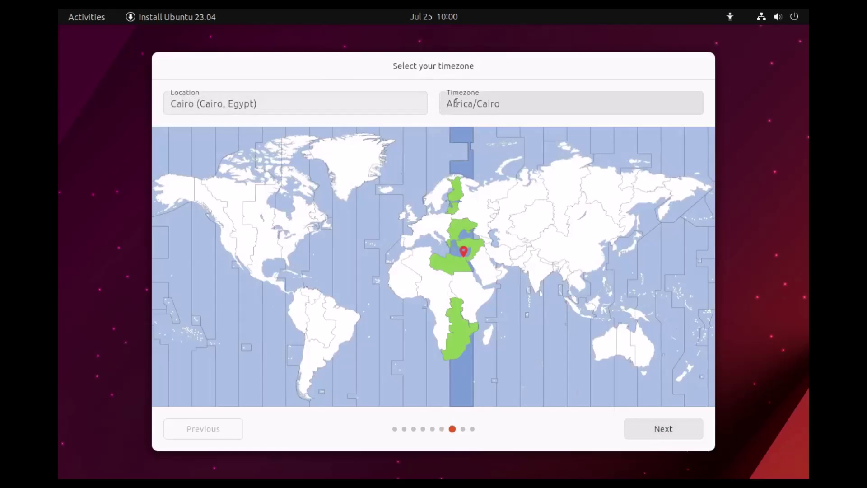
- Accept the Africa/Cairo time zone and enter Valley4Techs as the account's name
click(648, 428)
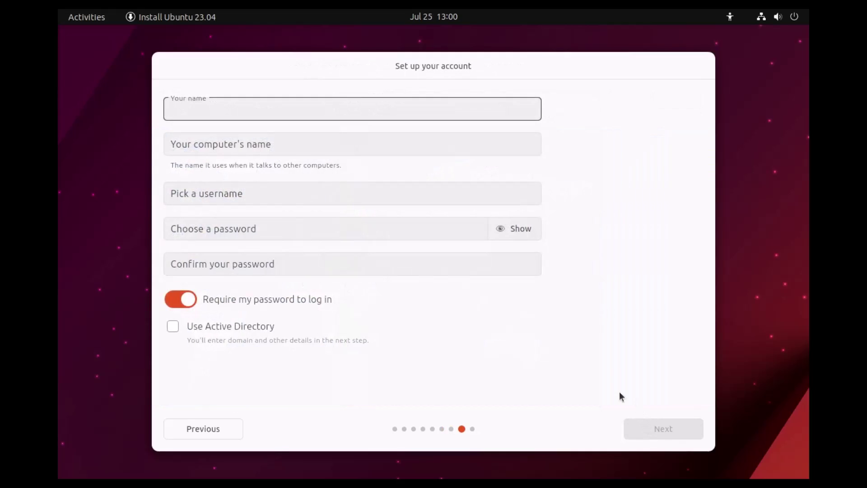
text(Valle)
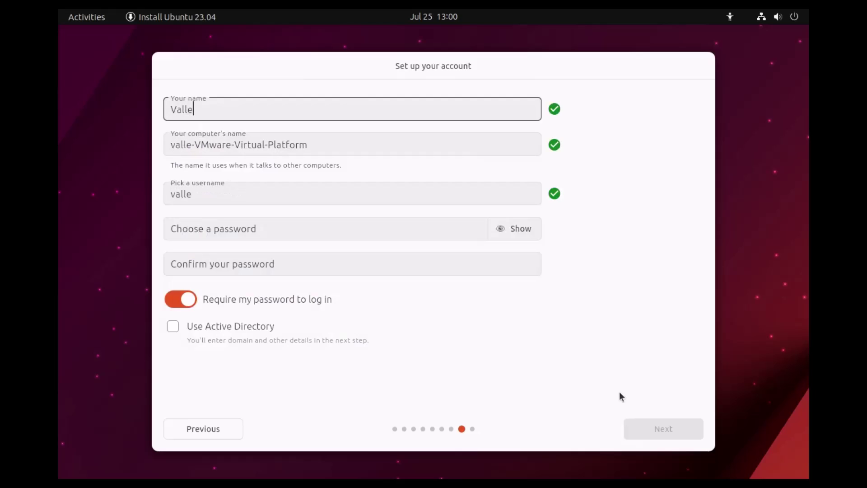
text(y4Tech)
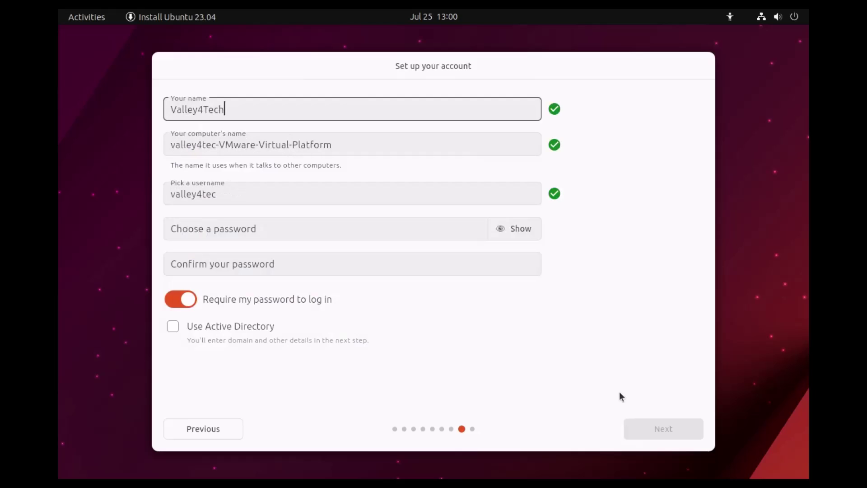
text(s)
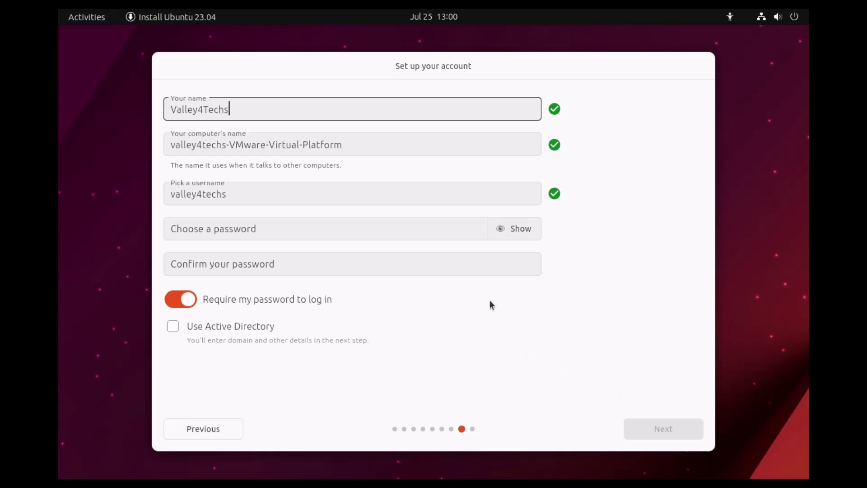
- Replace the suggested computer's name with magento2
triple_click(368, 148)
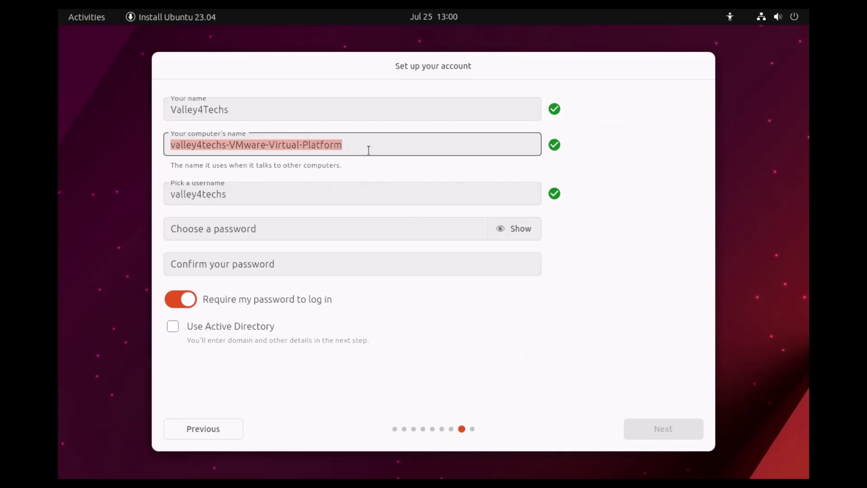
text(mag)
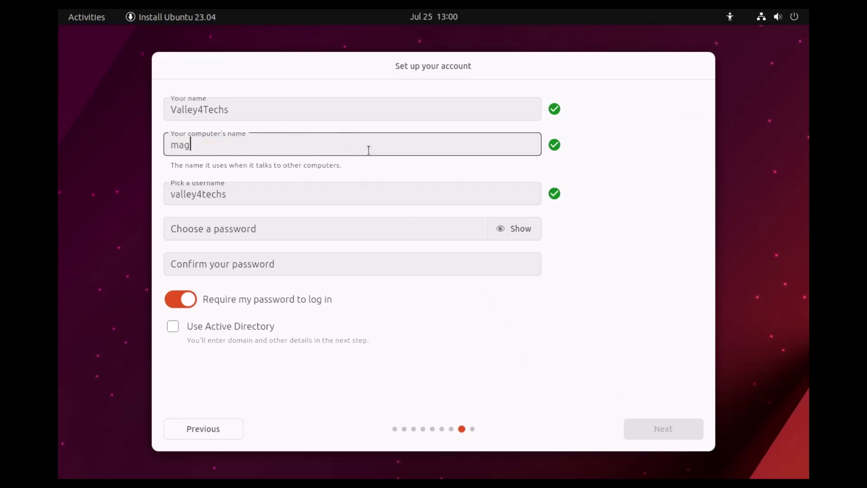
text(ento2)
- Enter and confirm the account password, and keep the Light theme to proceed with the installation
click(289, 228)
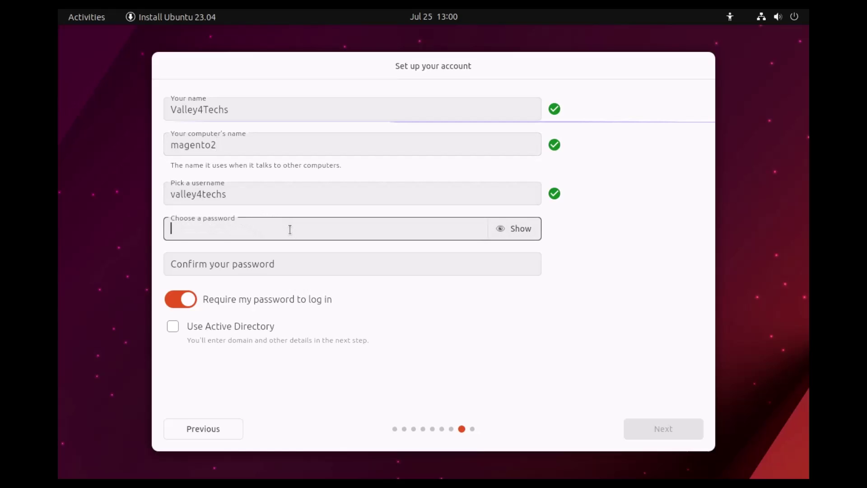
text(•••••)
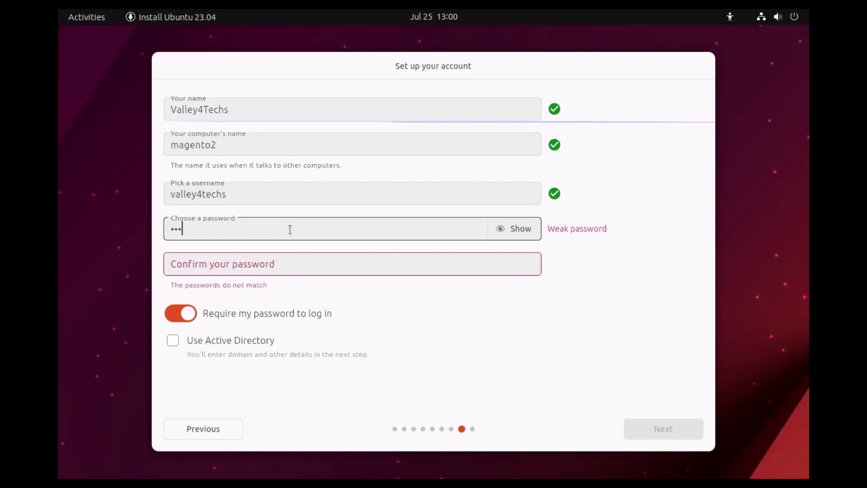
text(•••••••)
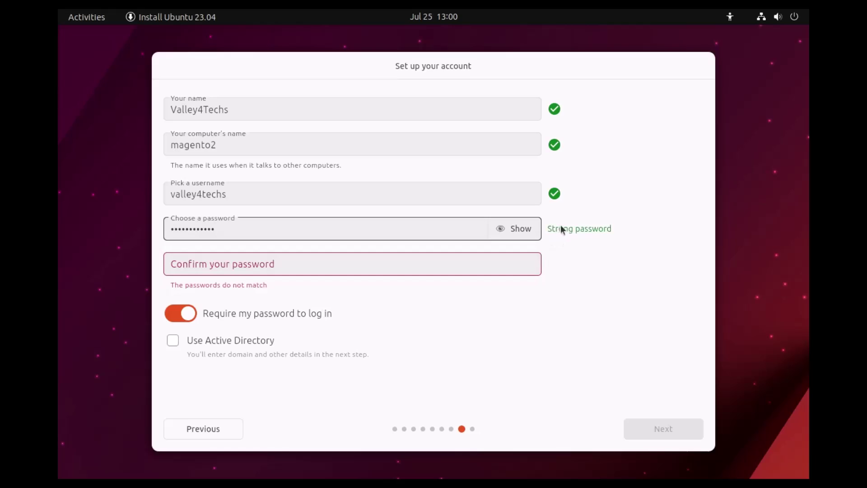
click(371, 263)
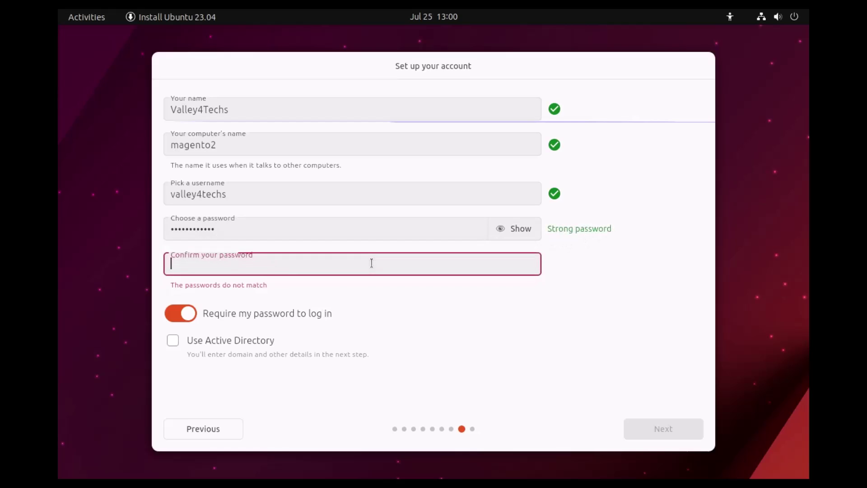
text(••••••)
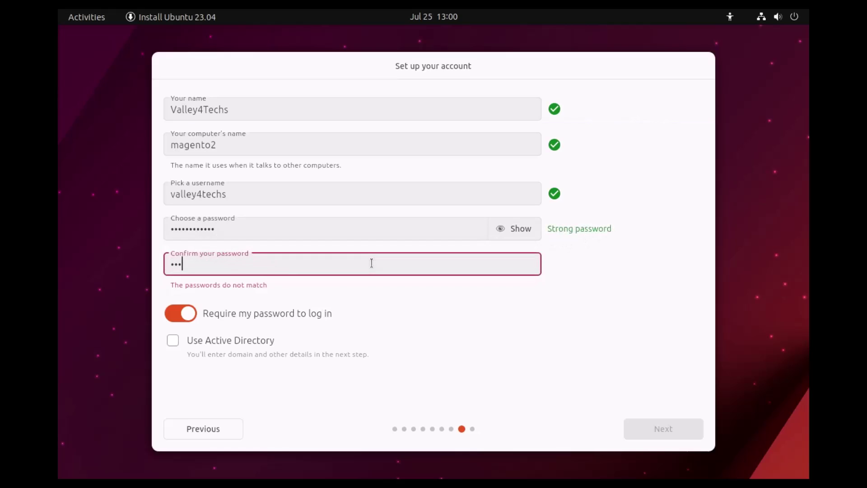
text(••••••)
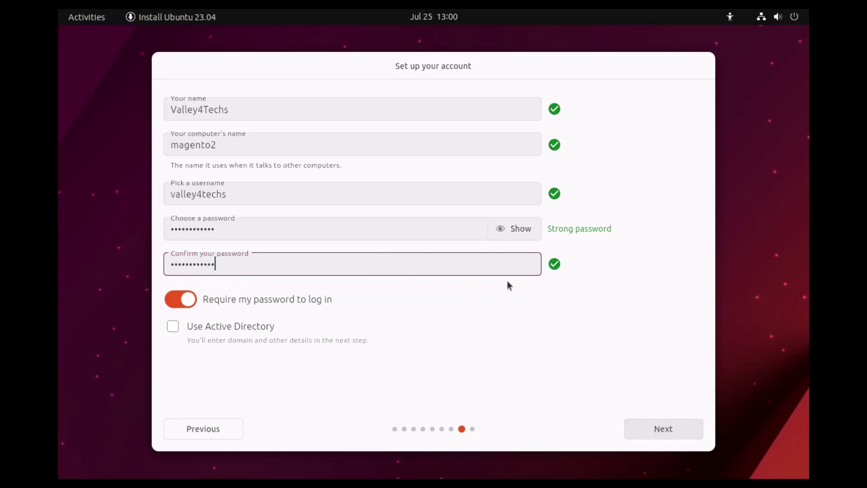
click(647, 425)
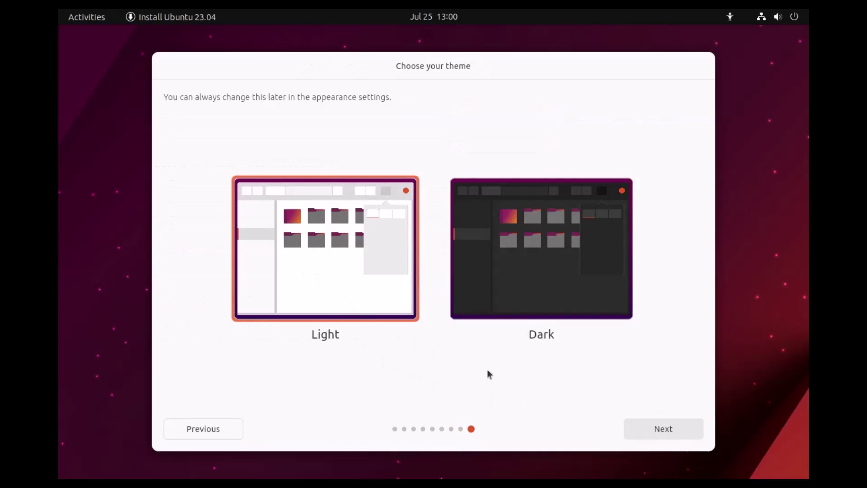
click(676, 430)
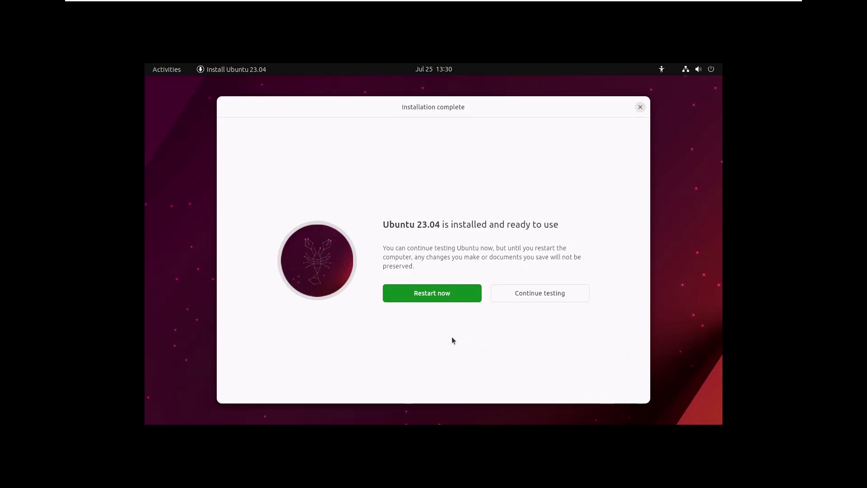
- Restart into the newly installed Ubuntu and log in to the Valley4Techs account with its password
click(414, 295)
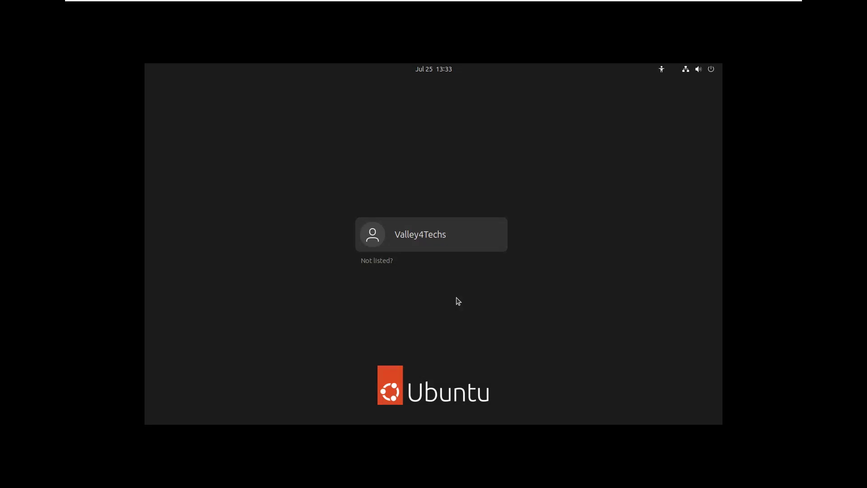
click(421, 235)
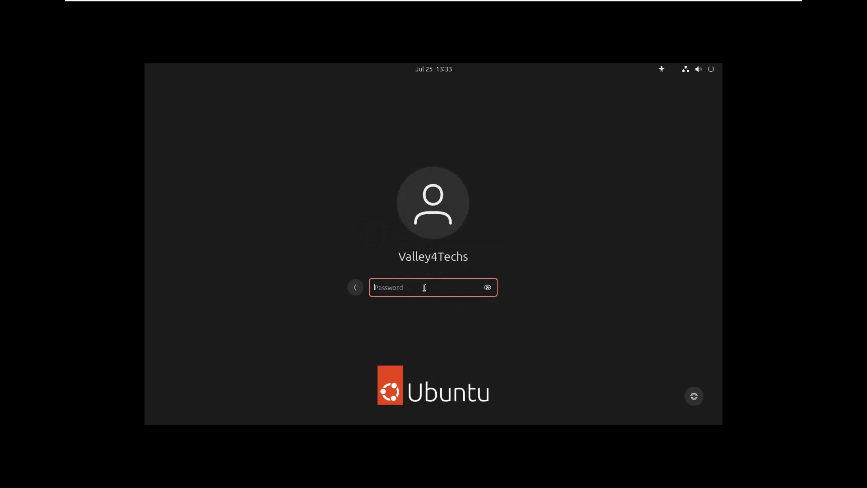
text(************)
key(Return)
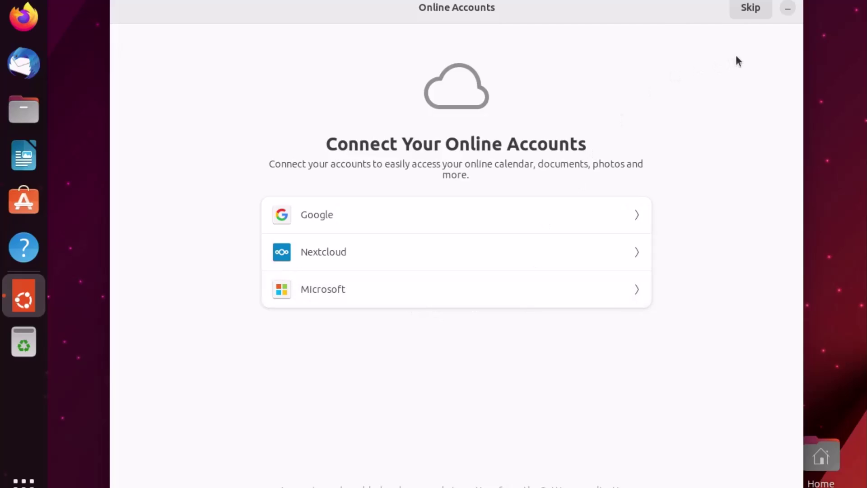
- Finish the welcome setup, skipping online accounts, agreeing to send system info to Canonical and leaving Location Services off
click(751, 8)
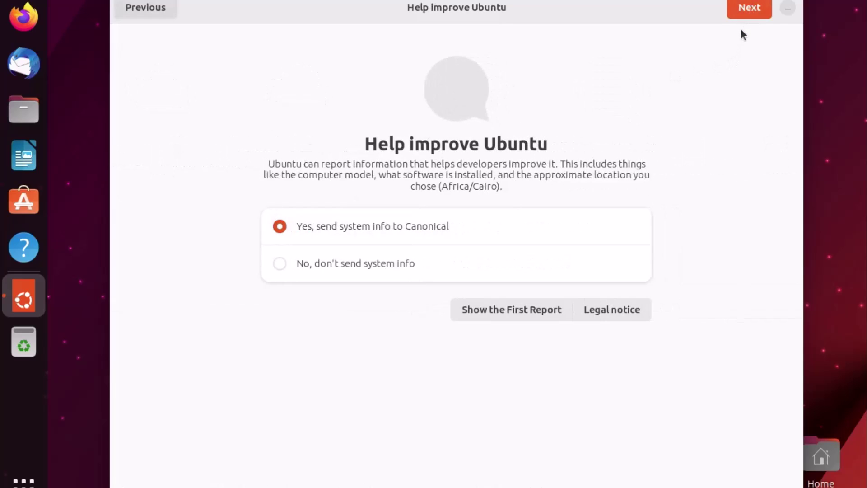
click(756, 10)
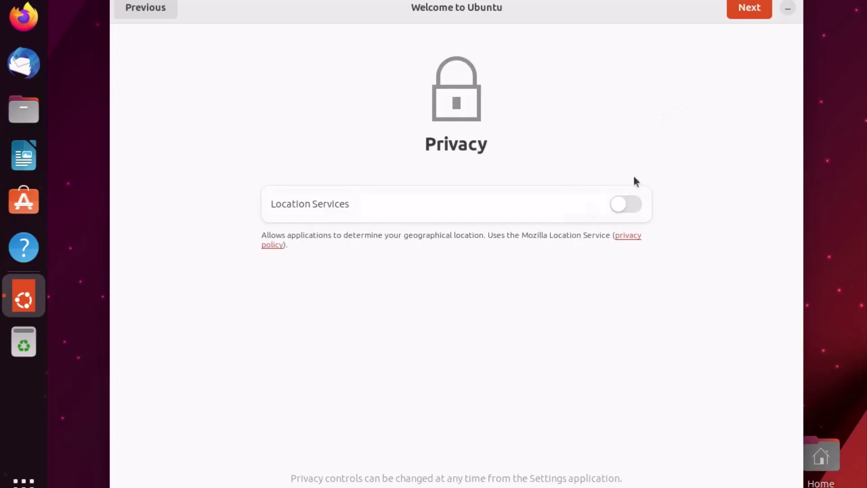
click(752, 10)
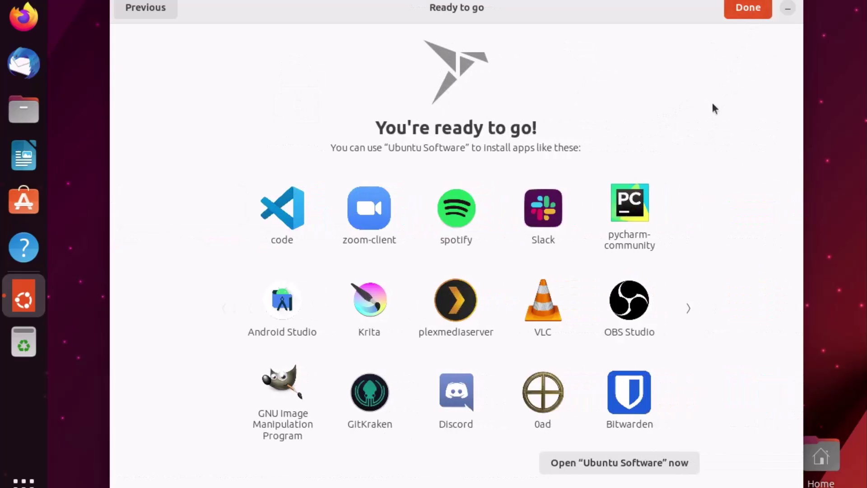
click(742, 9)
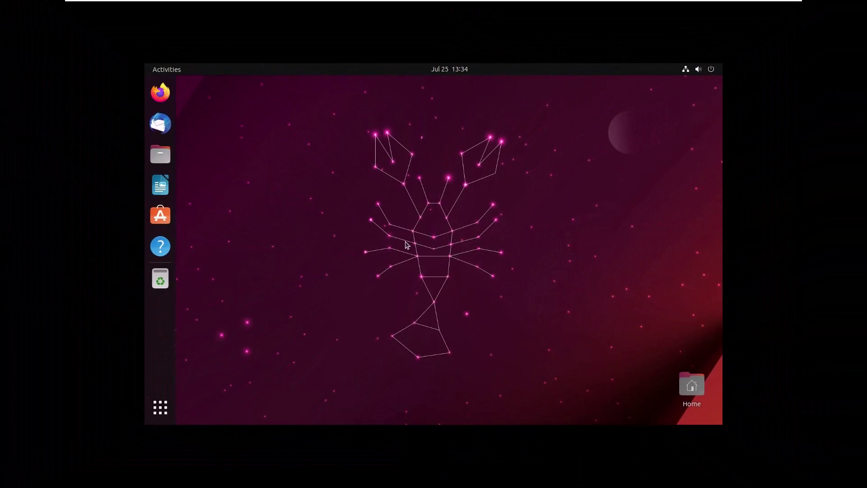
- Set the display resolution to 1920 × 1080 (16:9) in the display settings and keep the changes
right_click(386, 214)
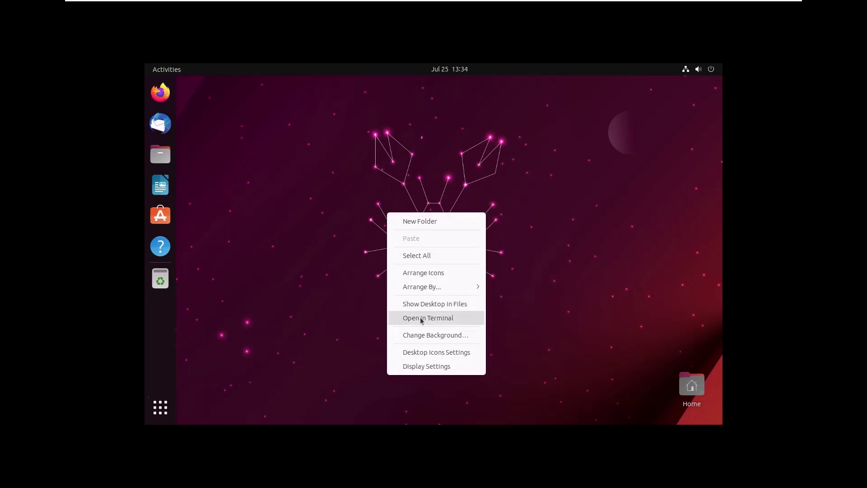
click(432, 365)
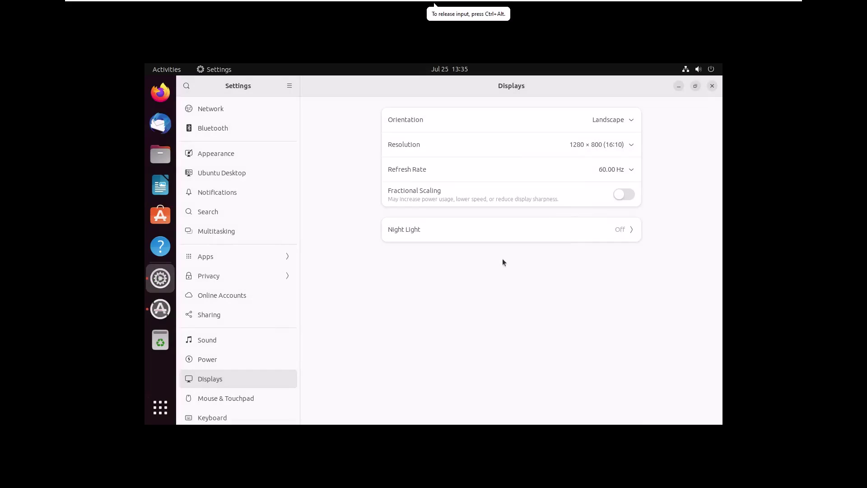
click(632, 145)
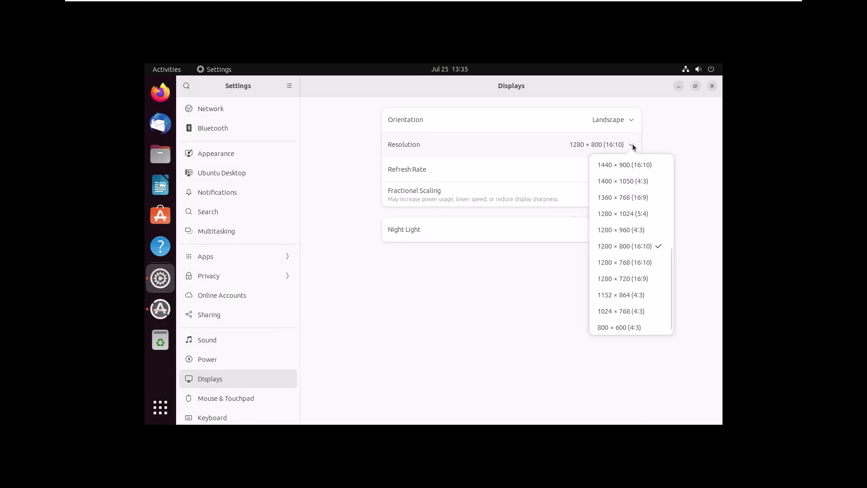
scroll(626, 216, up, 3)
scroll(627, 219, up, 3)
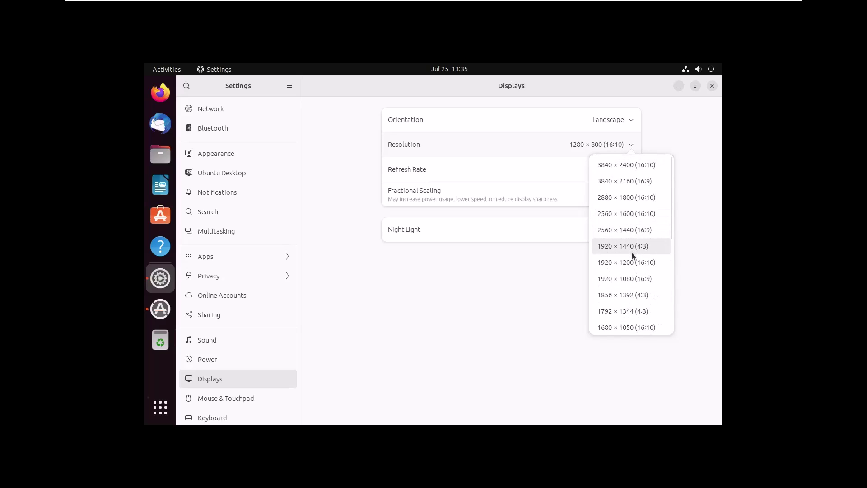
click(634, 278)
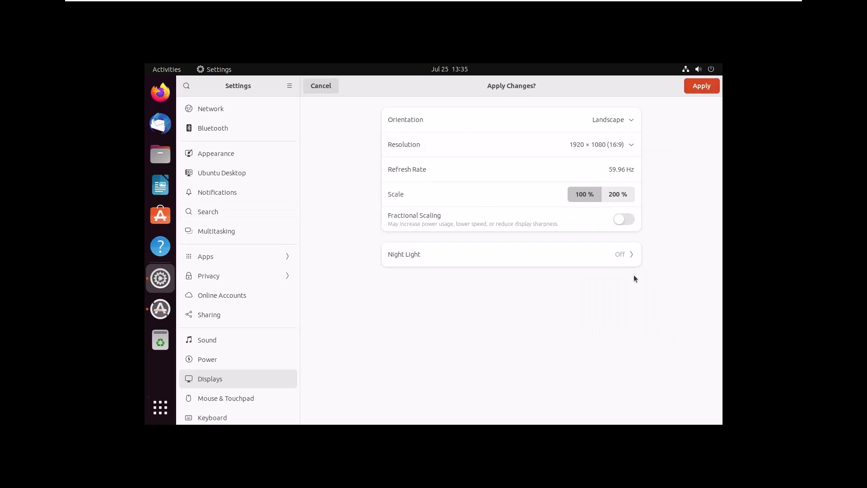
click(702, 88)
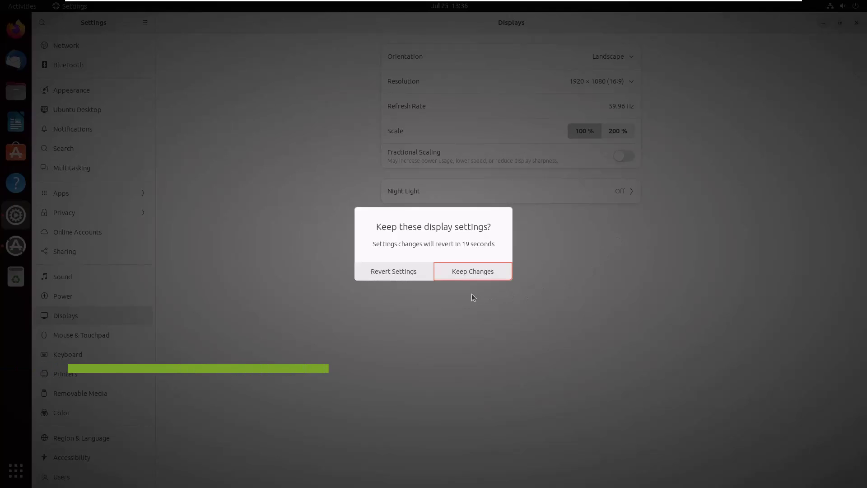
click(470, 276)
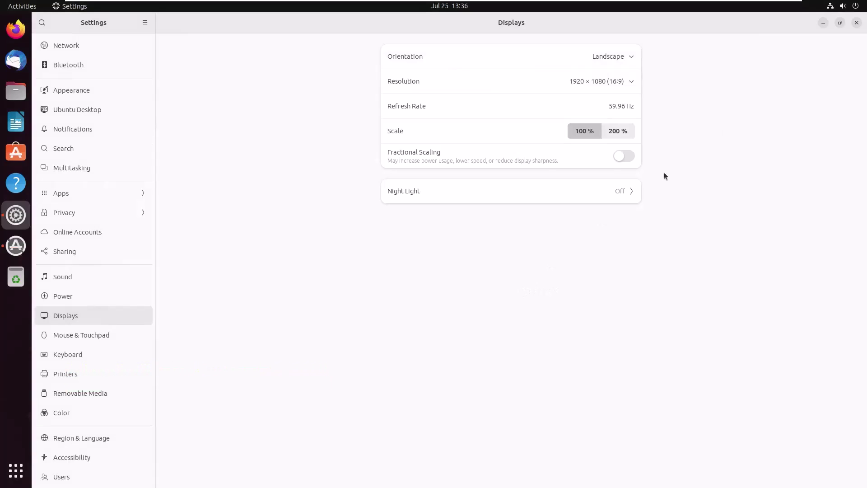
- Close the display settings and move the Home folder icon toward the desktop's lower-right corner
click(856, 23)
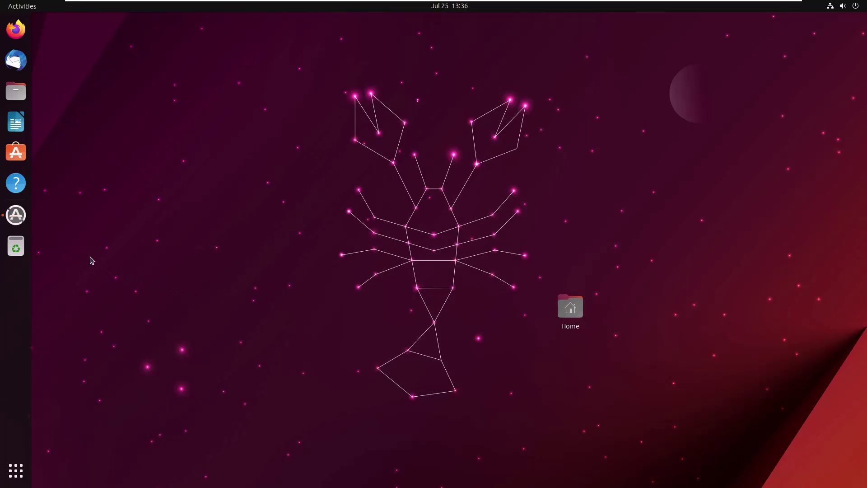
drag(570, 316, 748, 422)
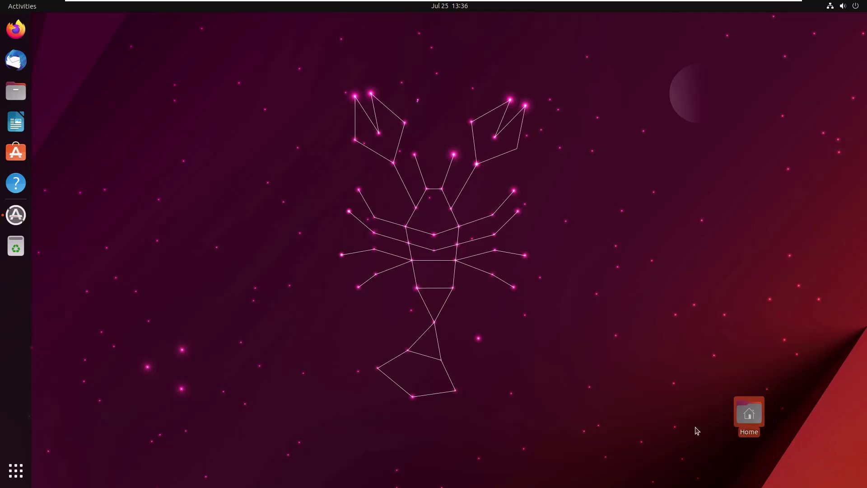